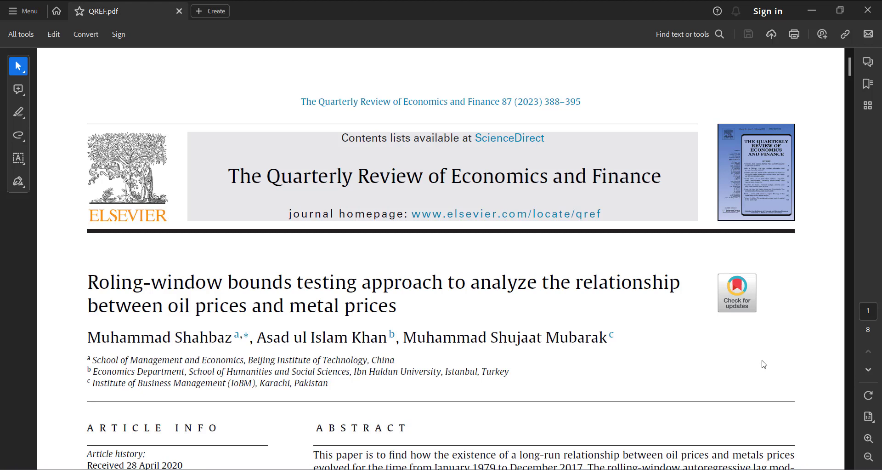
Switch to Stata's Do-file Editor and execute the clear and use commands of codes rardl.do to load data.dta
{"action": "scroll", "coordinate": [763, 363], "scroll_direction": "down", "scroll_amount": 3}
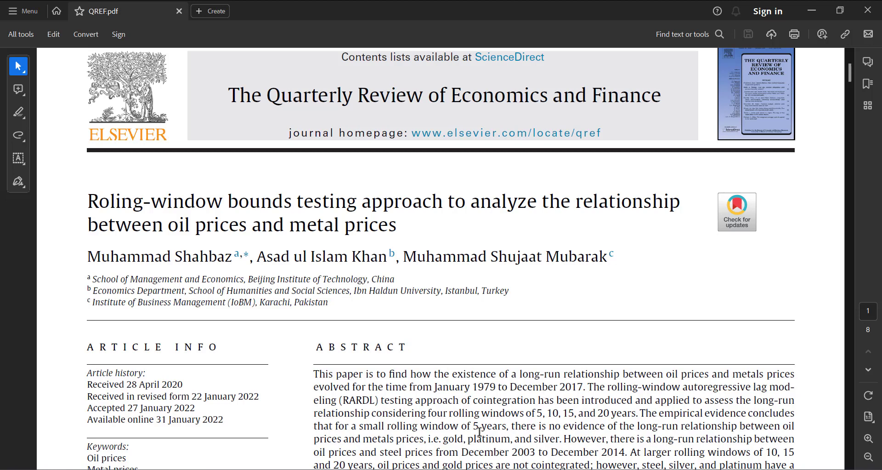
{"action": "left_click", "coordinate": [511, 466]}
{"action": "mouse_move", "coordinate": [512, 467]}
{"action": "left_click", "coordinate": [593, 418]}
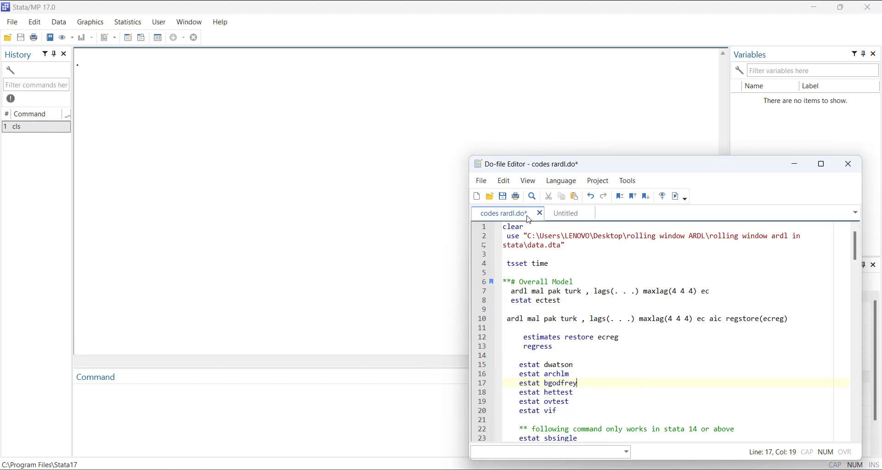
{"action": "left_click_drag", "start_coordinate": [571, 254], "coordinate": [485, 222]}
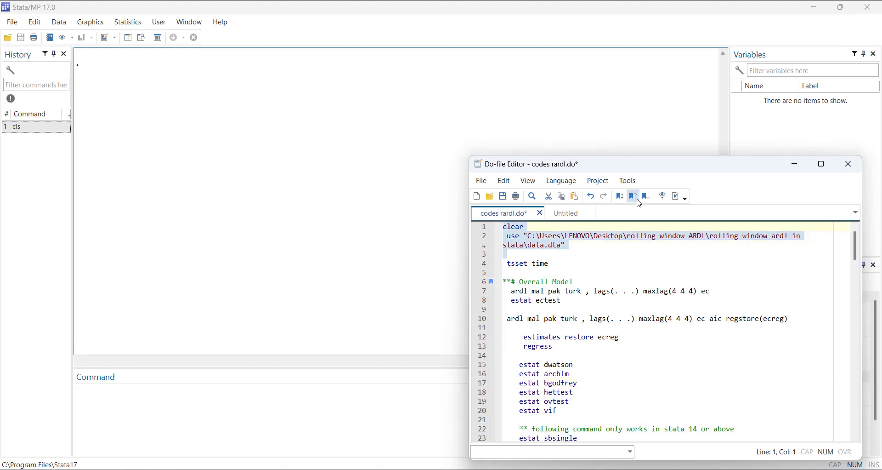
{"action": "left_click", "coordinate": [679, 197]}
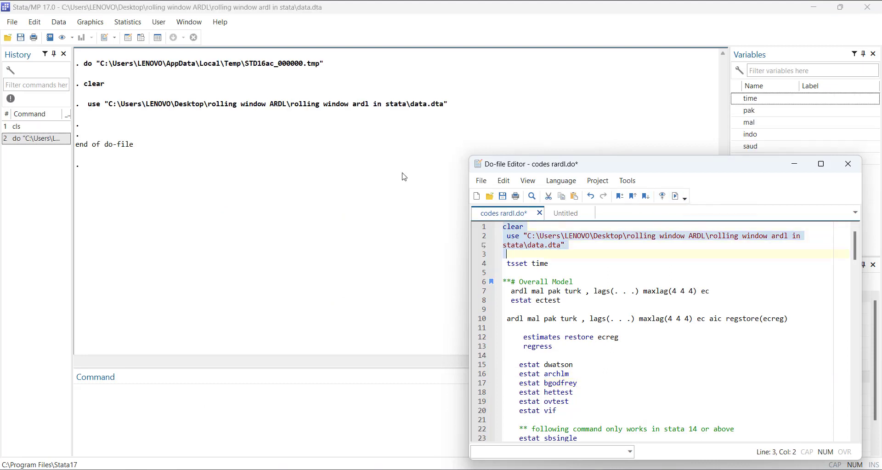
Examine the loaded dataset in the Data Editor from the first to the last observation, then close it
{"action": "left_click", "coordinate": [128, 38]}
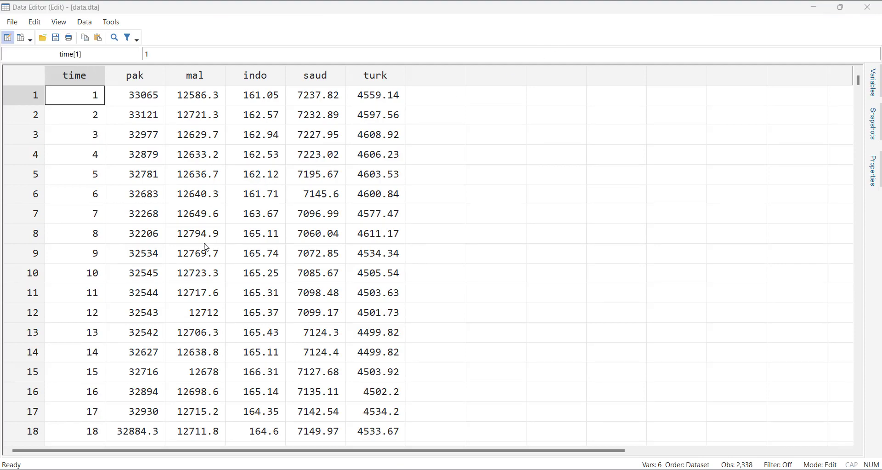
{"action": "scroll", "coordinate": [225, 278], "scroll_direction": "down", "scroll_amount": 5}
{"action": "scroll", "coordinate": [225, 278], "scroll_direction": "down", "scroll_amount": 7}
{"action": "scroll", "coordinate": [225, 278], "scroll_direction": "up", "scroll_amount": 12}
{"action": "scroll", "coordinate": [225, 278], "scroll_direction": "down", "scroll_amount": 13}
{"action": "scroll", "coordinate": [225, 278], "scroll_direction": "up", "scroll_amount": 13}
{"action": "key", "text": "Page_Down"}
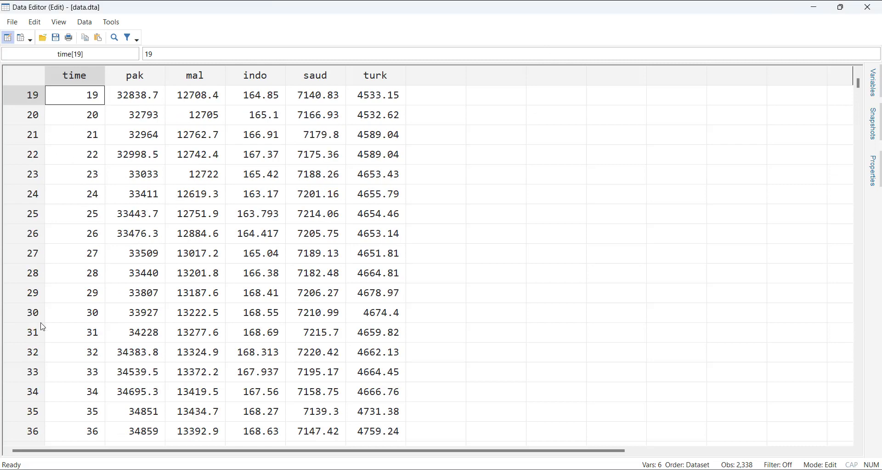
{"action": "left_click", "coordinate": [88, 177]}
{"action": "key", "text": "ctrl+Down"}
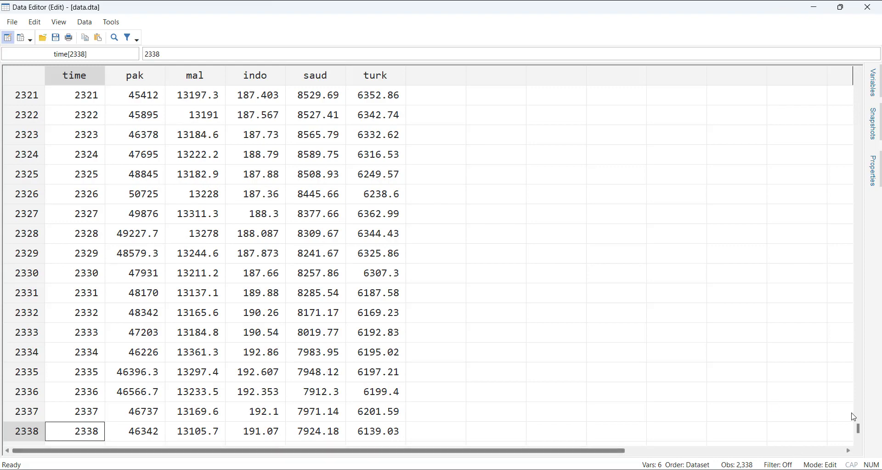
{"action": "left_click_drag", "start_coordinate": [862, 432], "coordinate": [860, 78]}
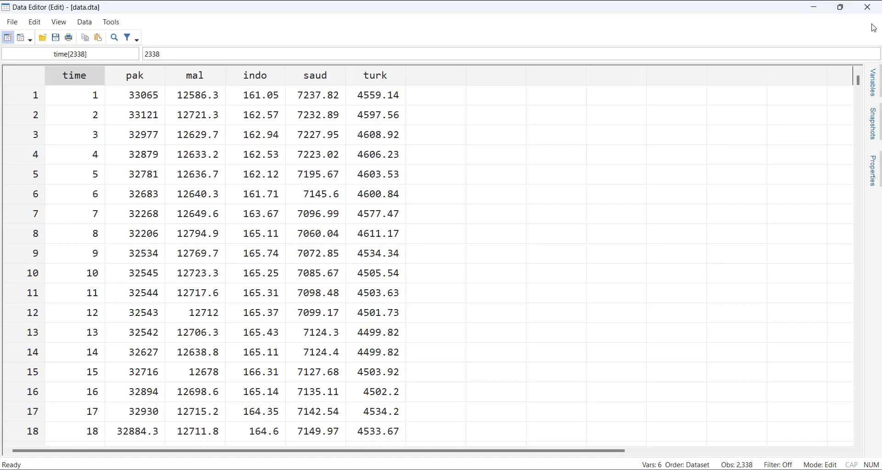
{"action": "left_click", "coordinate": [870, 9]}
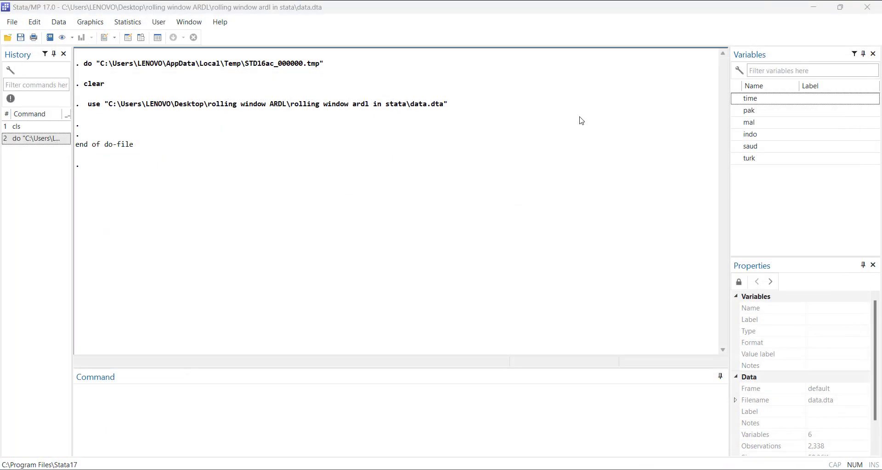
Return to the do-file and execute tsset time to declare the data as time series
{"action": "mouse_move", "coordinate": [514, 465]}
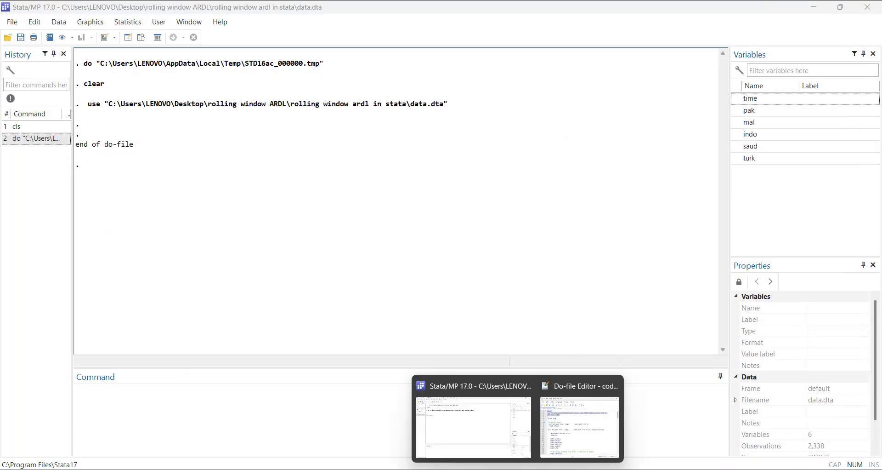
{"action": "left_click", "coordinate": [579, 425]}
{"action": "triple_click", "coordinate": [559, 260]}
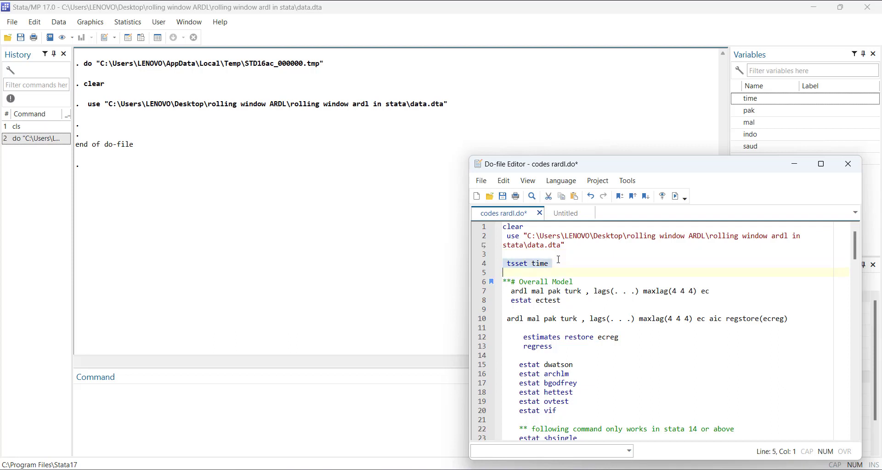
{"action": "key", "text": "ctrl+d"}
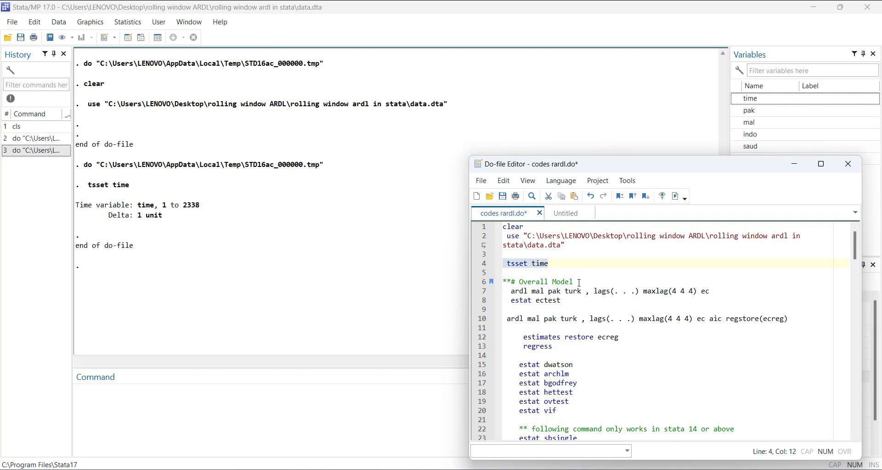
Add the commented line "* ssc install ardl" to the do-file, directly above the Overall Model heading
{"action": "key", "text": "Down"}
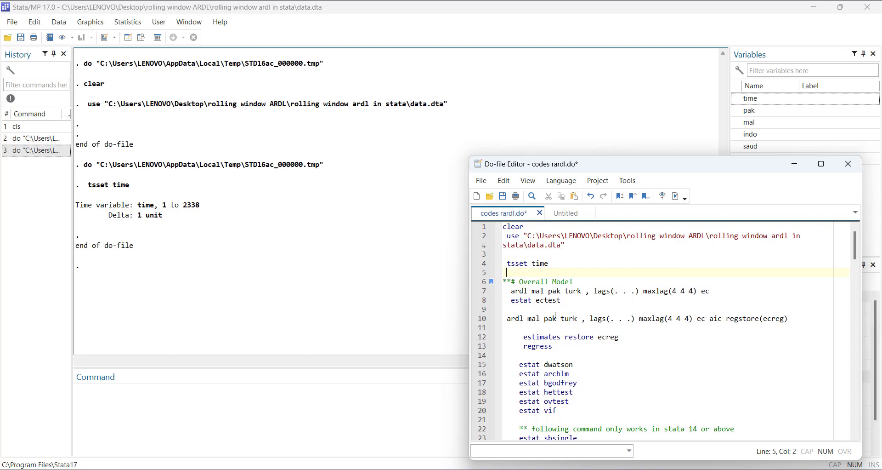
{"action": "key", "text": "Return"}
{"action": "type", "text": "ss"}
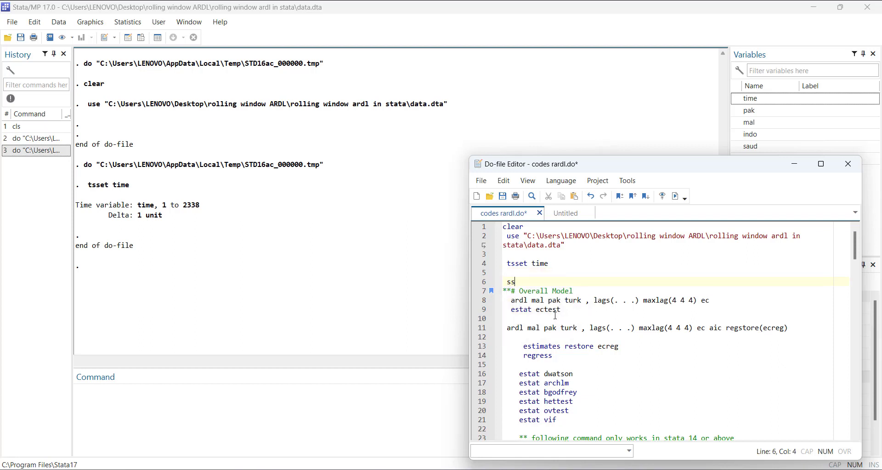
{"action": "type", "text": "c install ar"}
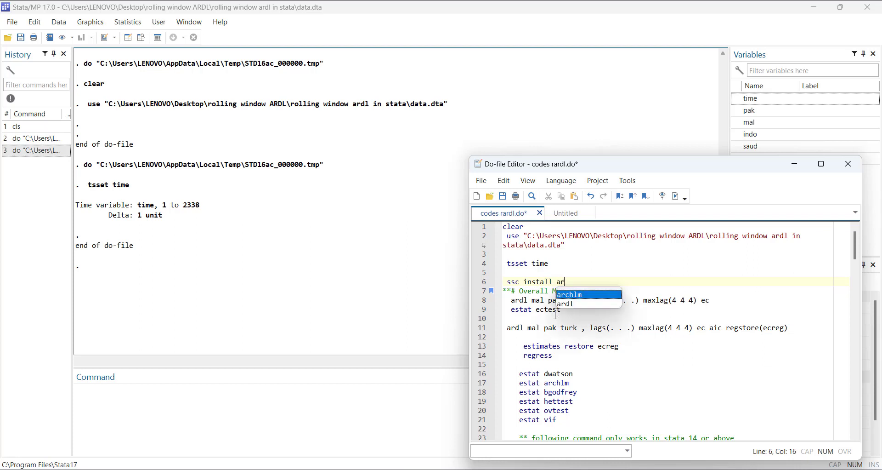
{"action": "key", "text": "Escape"}
{"action": "type", "text": "d"}
{"action": "key", "text": "BackSpace"}
{"action": "type", "text": "dl"}
{"action": "key", "text": "Home"}
{"action": "type", "text": "*"}
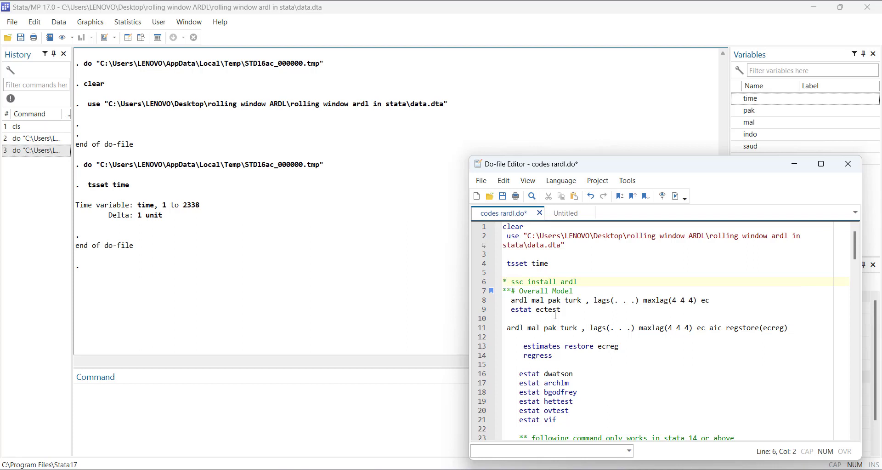
Execute the overall model command ardl mal pak turk , lags(. . .) maxlag(4 4 4) ec and review its output
{"action": "left_click", "coordinate": [478, 300]}
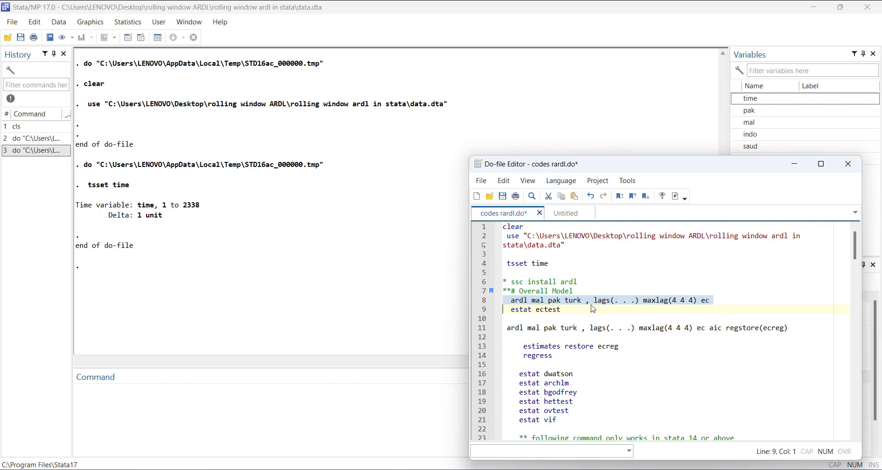
{"action": "key", "text": "ctrl+d"}
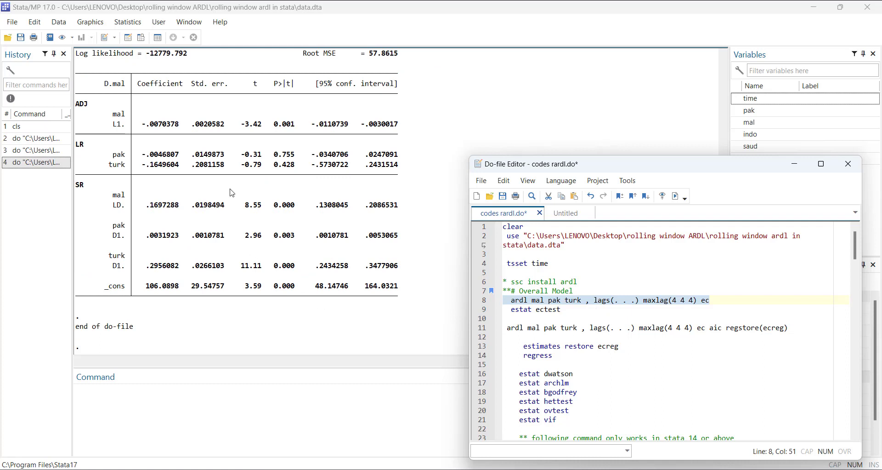
{"action": "scroll", "coordinate": [232, 193], "scroll_direction": "up", "scroll_amount": 1}
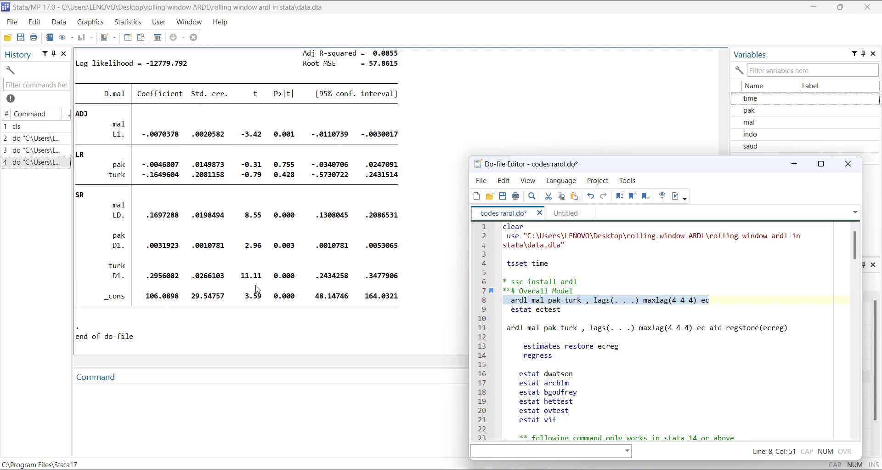
{"action": "scroll", "coordinate": [331, 193], "scroll_direction": "up", "scroll_amount": 3}
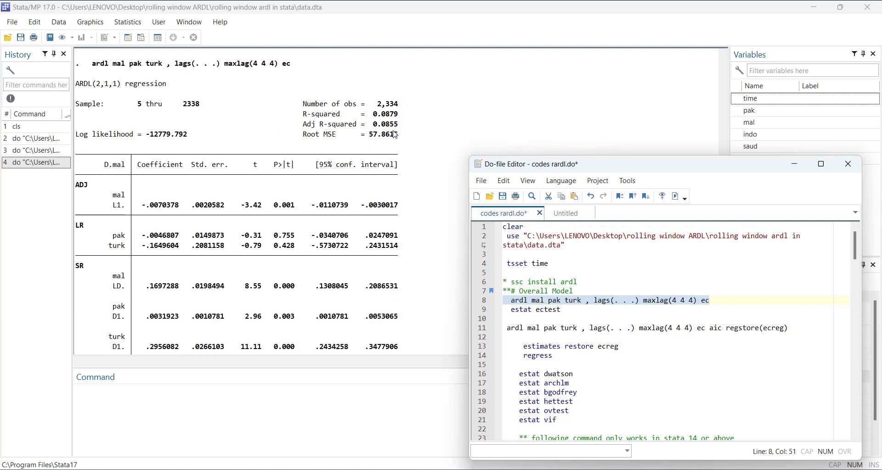
Execute estat ectest for the overall model and review the bounds test output
{"action": "left_click", "coordinate": [482, 311]}
{"action": "left_click", "coordinate": [675, 197]}
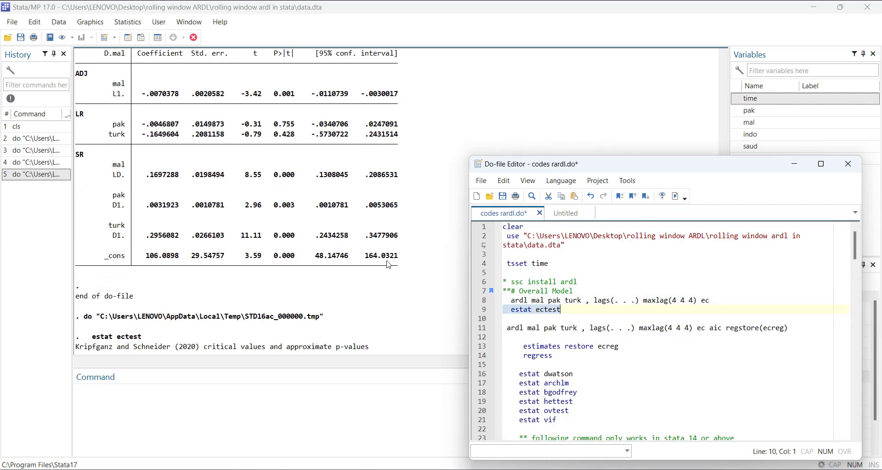
{"action": "scroll", "coordinate": [398, 200], "scroll_direction": "up", "scroll_amount": 1}
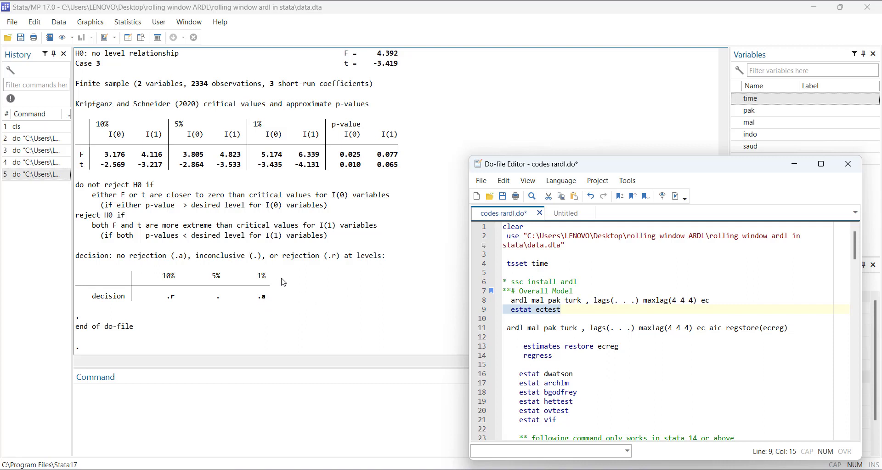
{"action": "scroll", "coordinate": [326, 272], "scroll_direction": "up", "scroll_amount": 1}
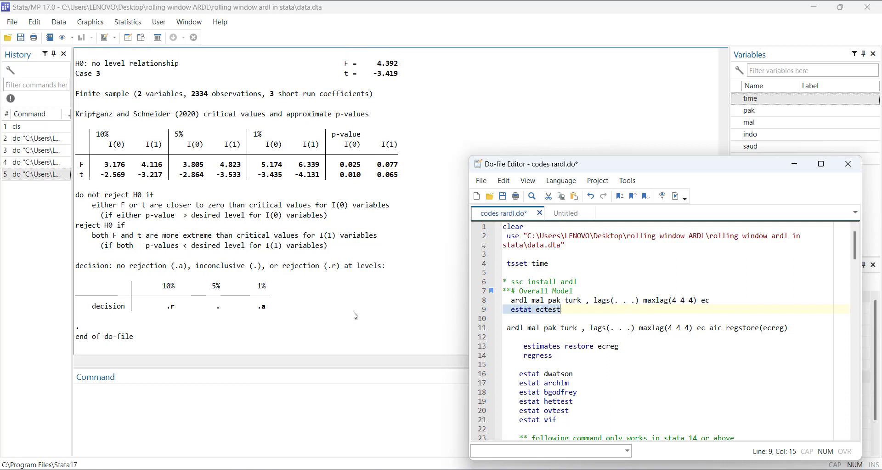
Execute the ardl command for mal, pak and turk that includes the aic and regstore(ecreg) options
{"action": "left_click", "coordinate": [566, 318]}
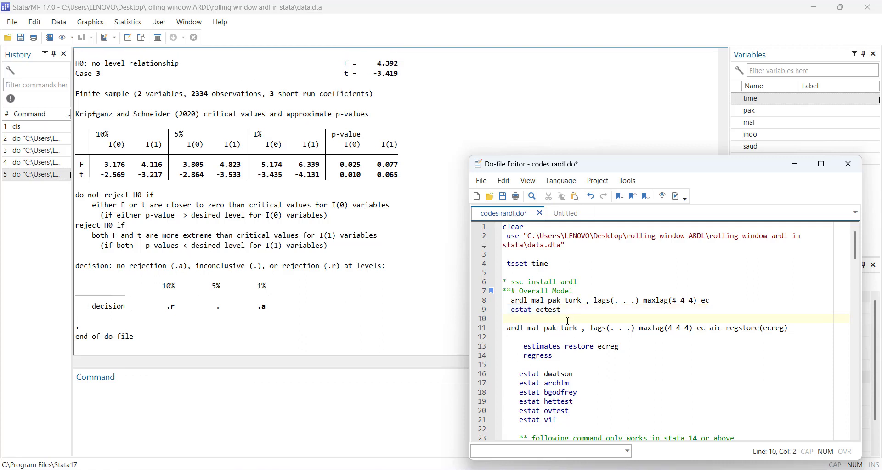
{"action": "left_click", "coordinate": [483, 327]}
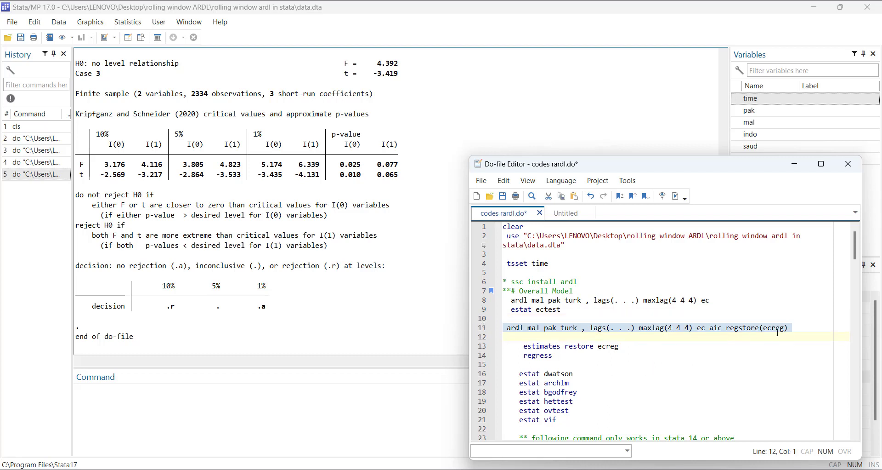
{"action": "left_click", "coordinate": [674, 196]}
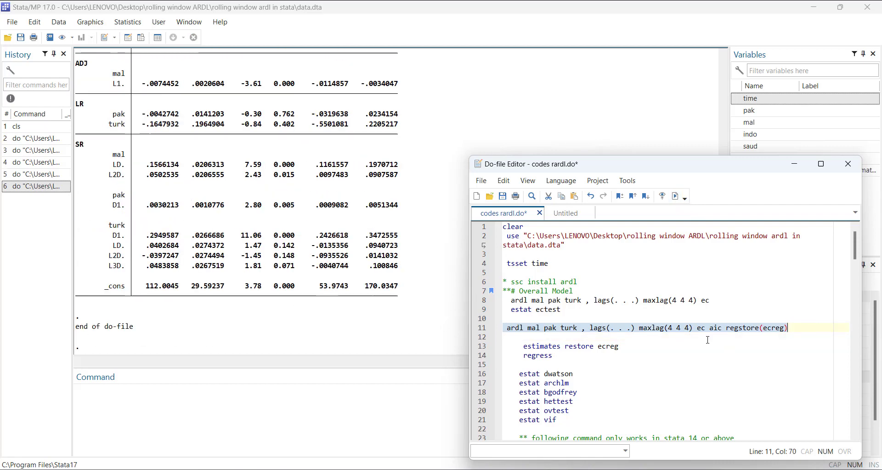
Restore the stored ecreg estimates and execute regress, reviewing the full regression table
{"action": "left_click", "coordinate": [481, 347]}
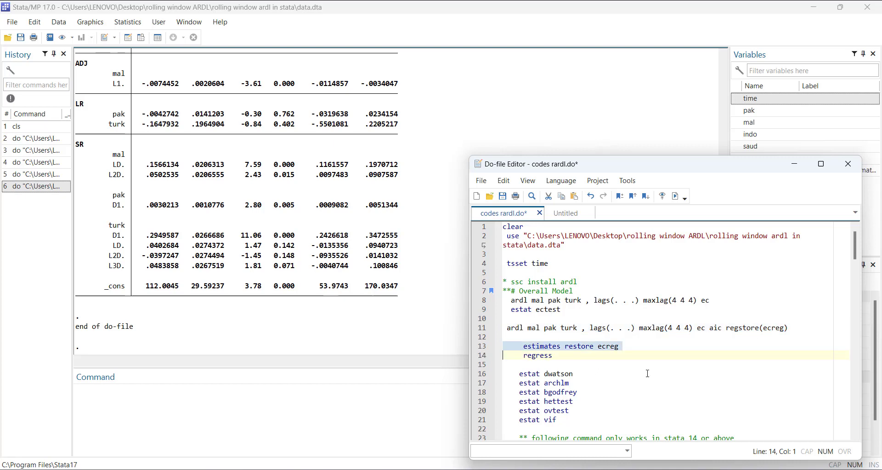
{"action": "left_click", "coordinate": [662, 196]}
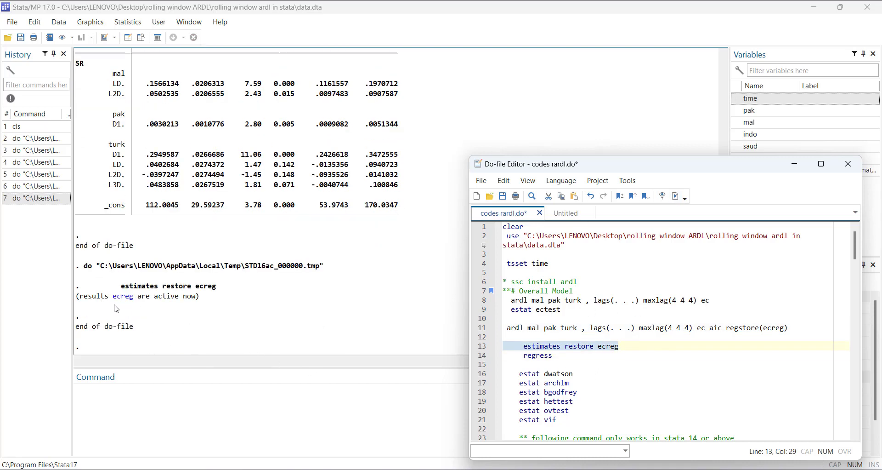
{"action": "left_click", "coordinate": [483, 356]}
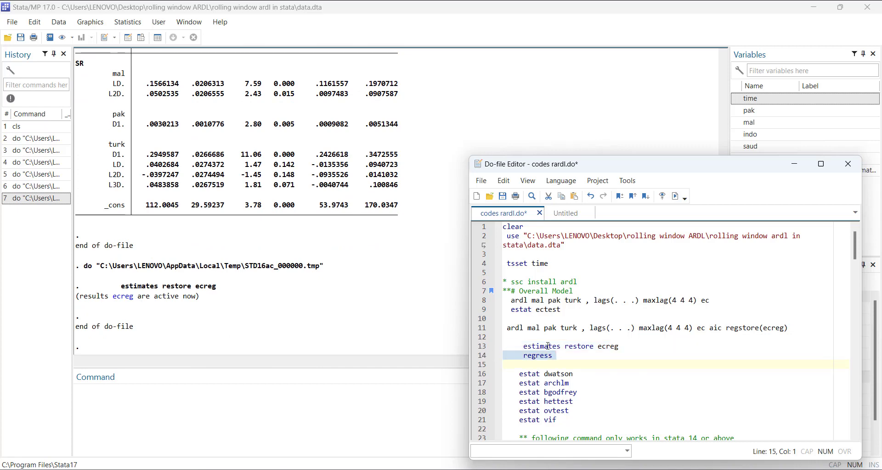
{"action": "left_click", "coordinate": [675, 196]}
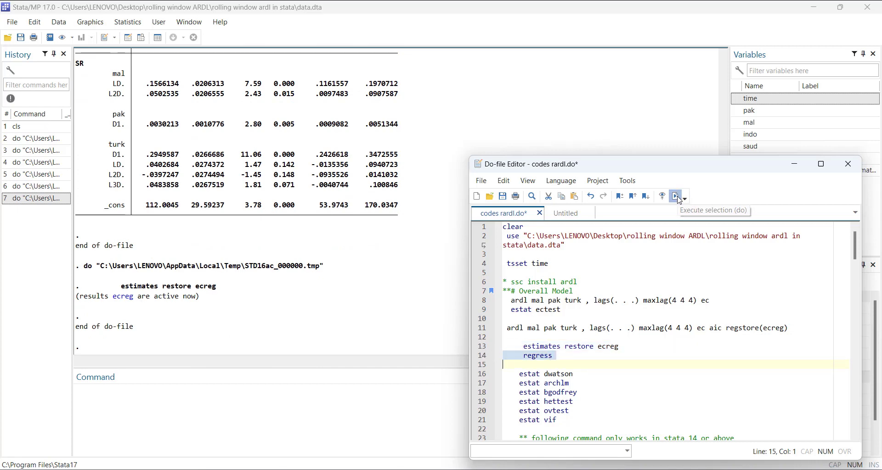
{"action": "scroll", "coordinate": [321, 285], "scroll_direction": "up", "scroll_amount": 3}
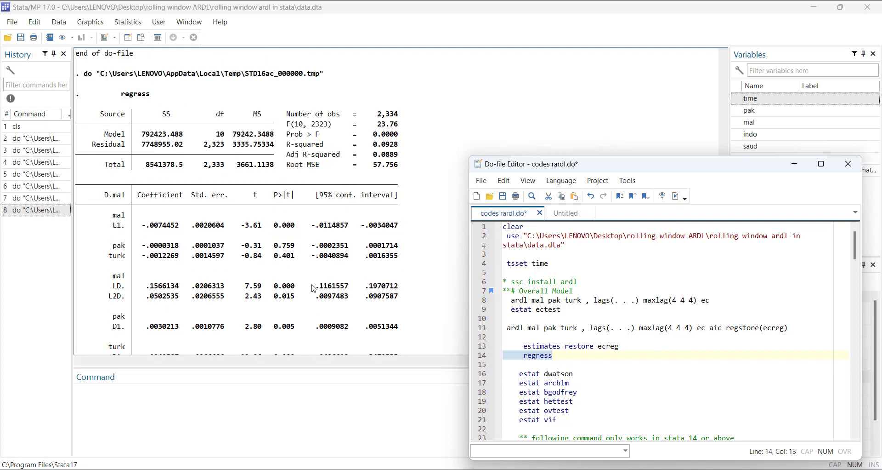
{"action": "scroll", "coordinate": [314, 289], "scroll_direction": "down", "scroll_amount": 3}
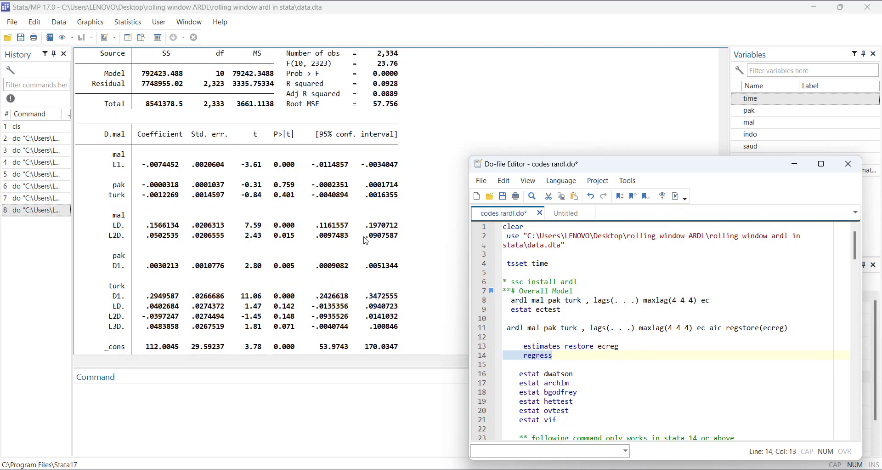
{"action": "scroll", "coordinate": [370, 238], "scroll_direction": "up", "scroll_amount": 5}
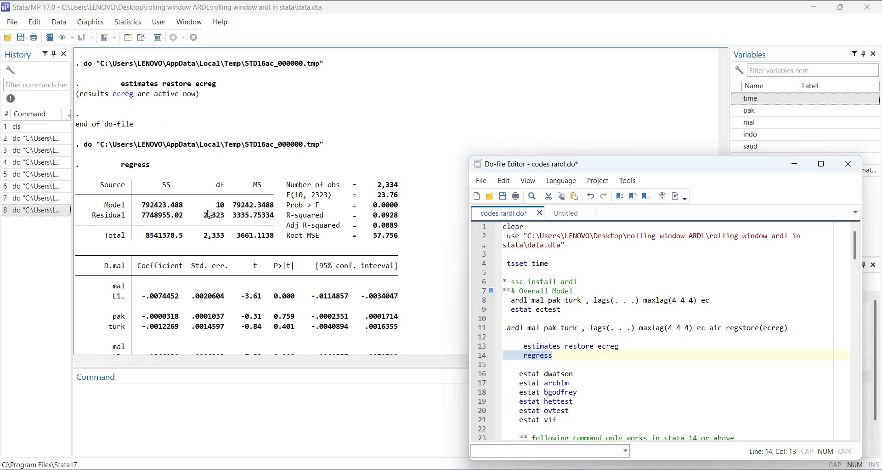
{"action": "scroll", "coordinate": [217, 237], "scroll_direction": "down", "scroll_amount": 5}
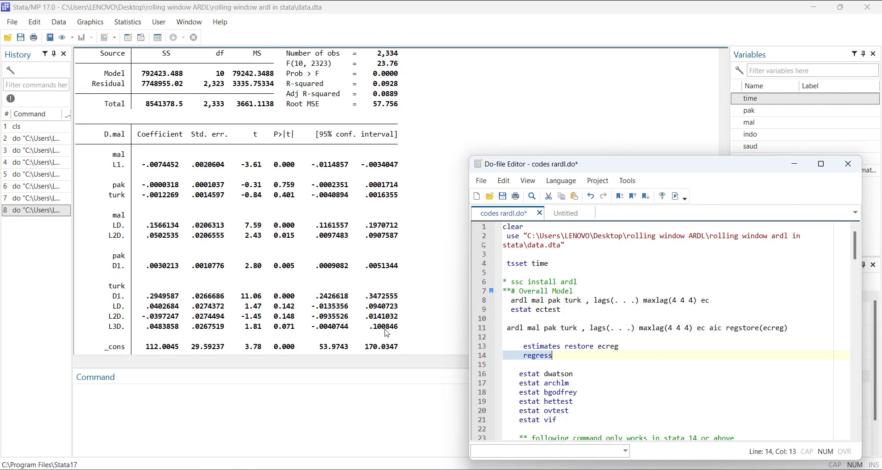
{"action": "scroll", "coordinate": [369, 313], "scroll_direction": "down", "scroll_amount": 1}
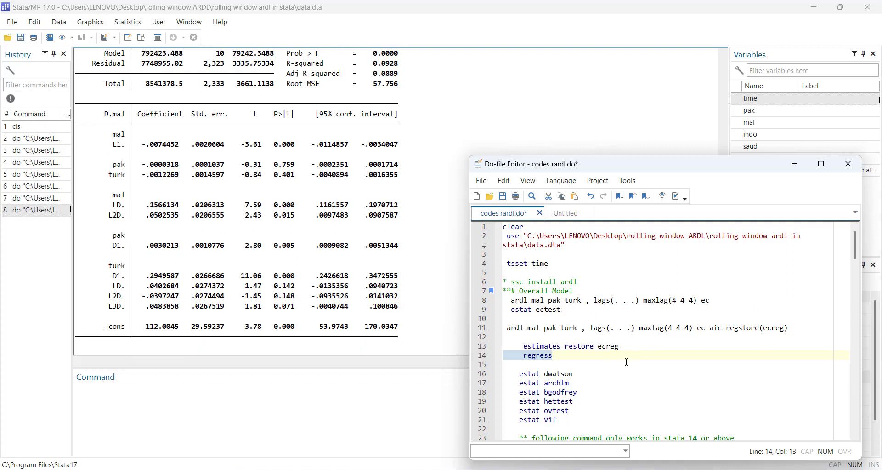
Execute the estat dwatson and estat archlm diagnostics on the restored regression
{"action": "scroll", "coordinate": [626, 362], "scroll_direction": "down", "scroll_amount": 1}
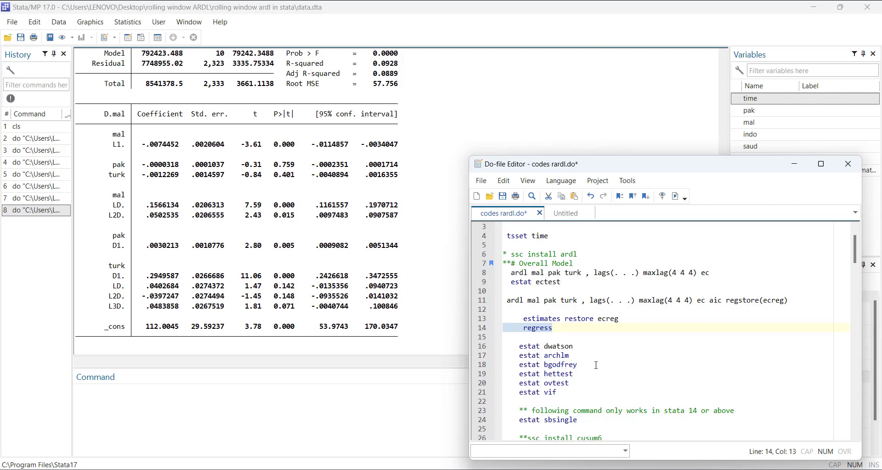
{"action": "left_click", "coordinate": [473, 349]}
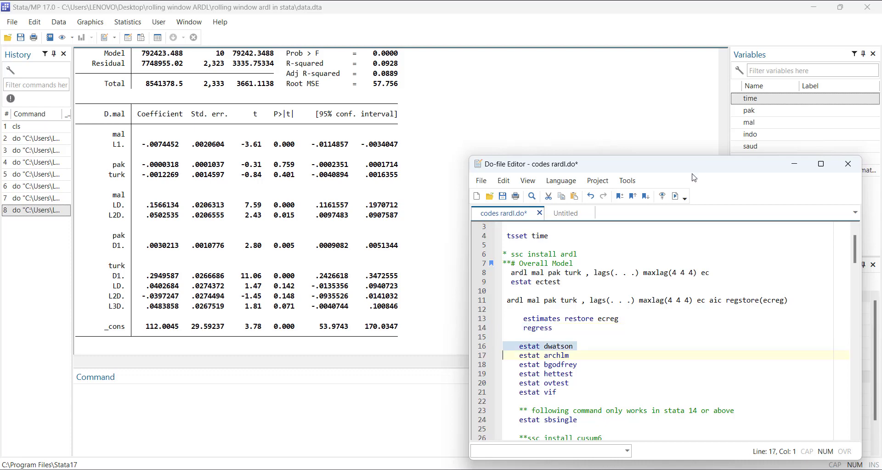
{"action": "left_click", "coordinate": [674, 196]}
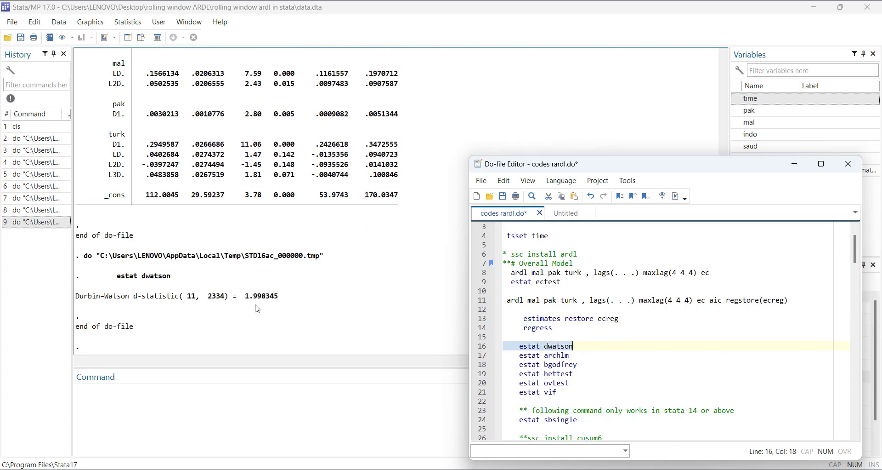
{"action": "left_click", "coordinate": [478, 355]}
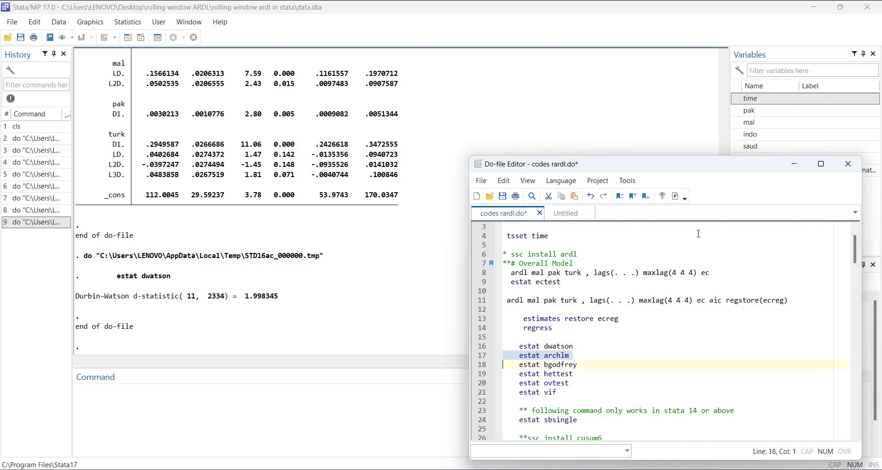
{"action": "left_click", "coordinate": [674, 196]}
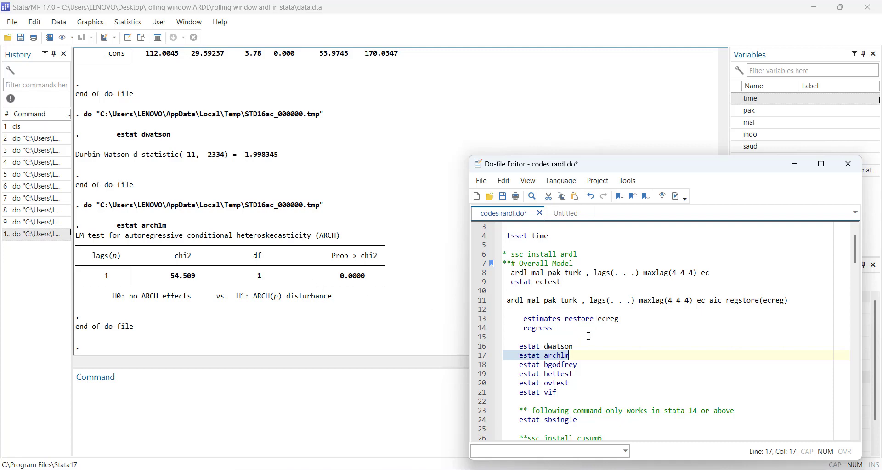
Execute the estat bgodfrey and estat hettest commands for autocorrelation and heteroskedasticity
{"action": "left_click", "coordinate": [478, 368]}
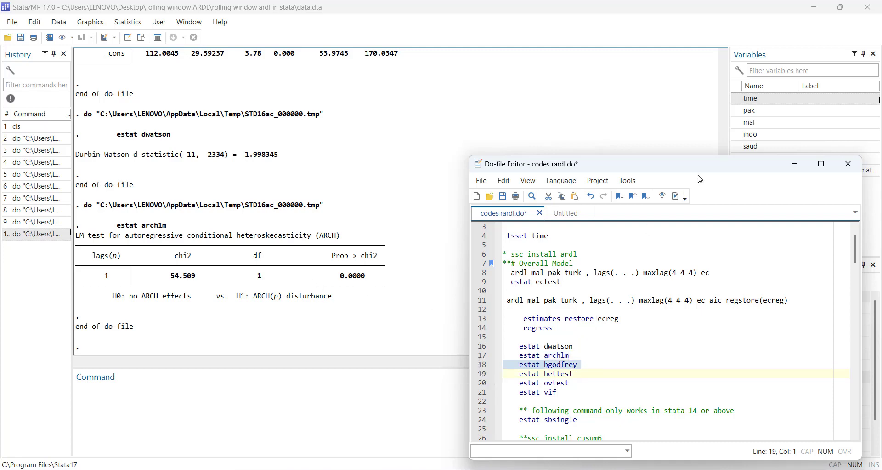
{"action": "left_click", "coordinate": [675, 196]}
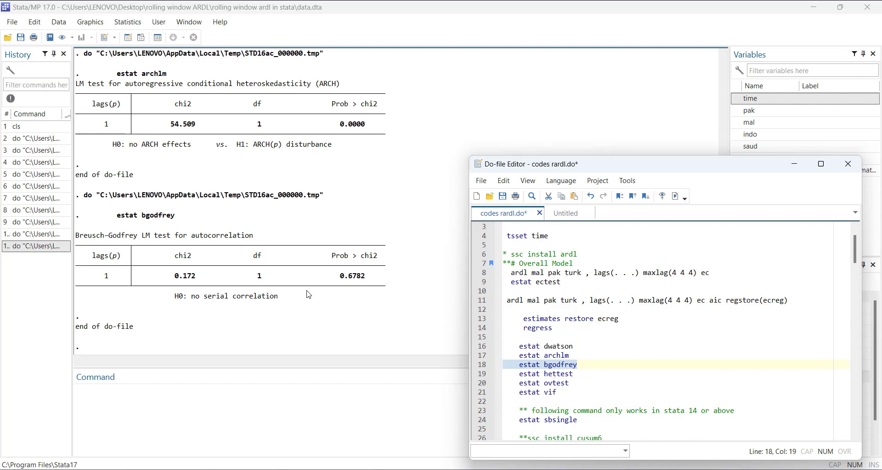
{"action": "left_click", "coordinate": [477, 375]}
{"action": "left_click", "coordinate": [677, 196]}
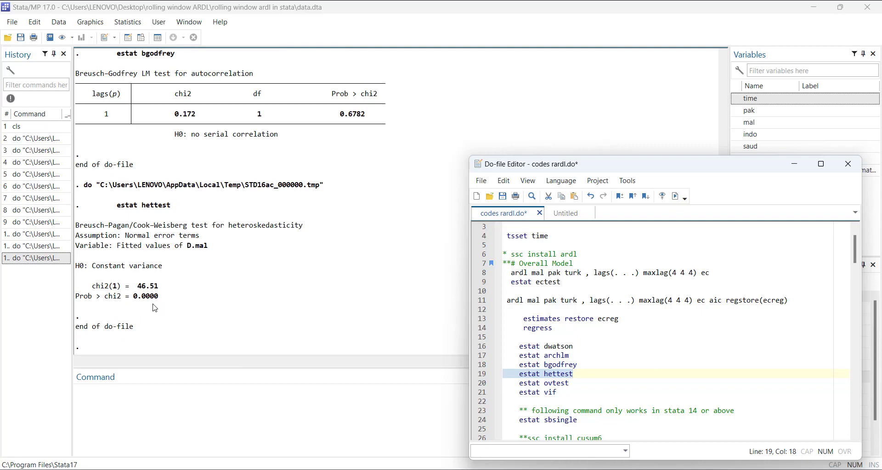
Execute the estat ovtest and estat vif commands for omitted variables and multicollinearity
{"action": "scroll", "coordinate": [542, 383], "scroll_direction": "down", "scroll_amount": 3}
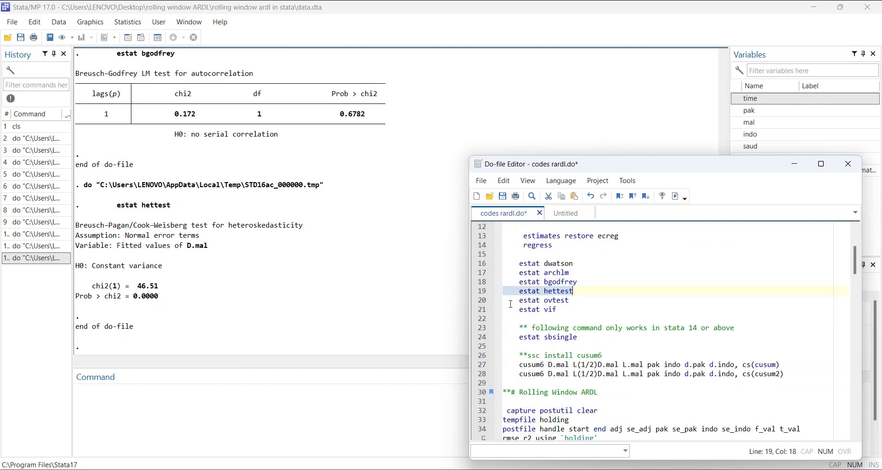
{"action": "left_click", "coordinate": [483, 301]}
{"action": "left_click", "coordinate": [676, 197]}
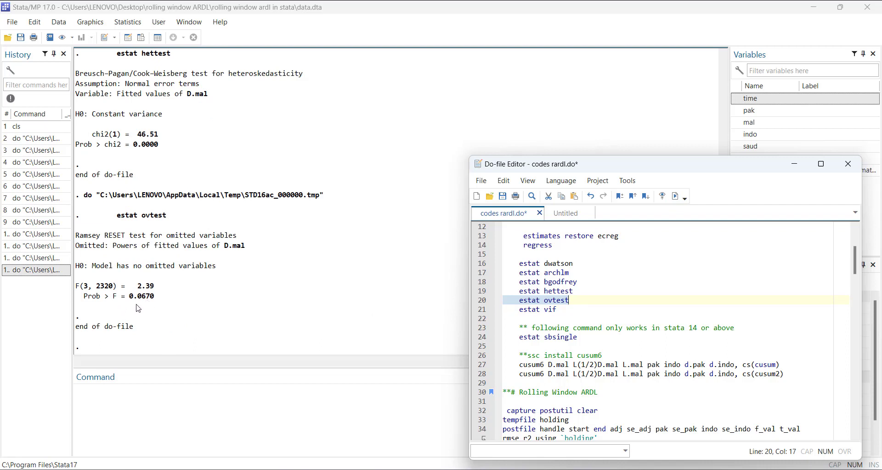
{"action": "left_click", "coordinate": [482, 310]}
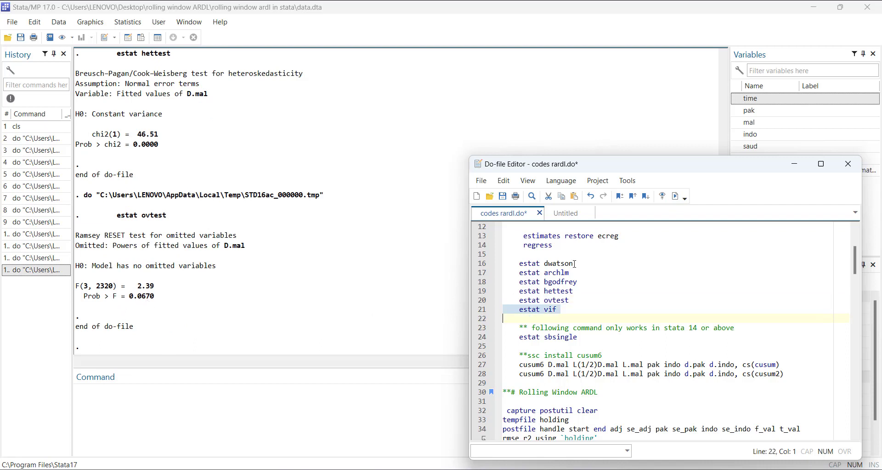
{"action": "left_click", "coordinate": [670, 199]}
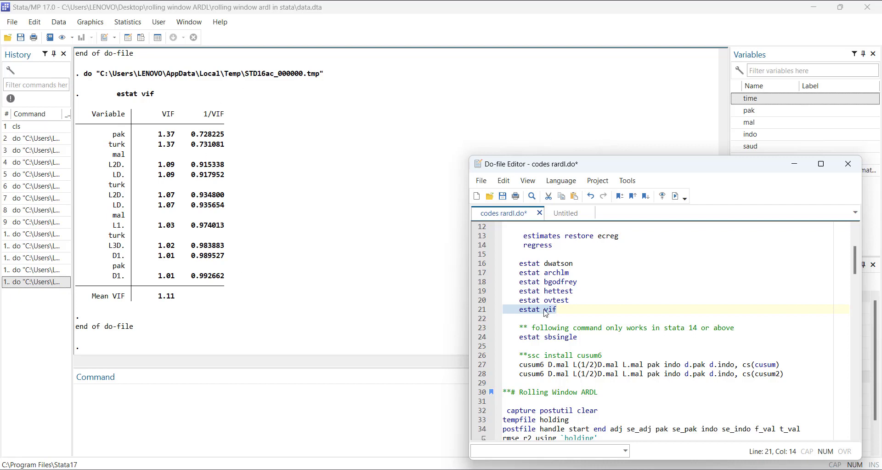
Execute the estat sbsingle structural break test and save the do-file
{"action": "left_click", "coordinate": [600, 346]}
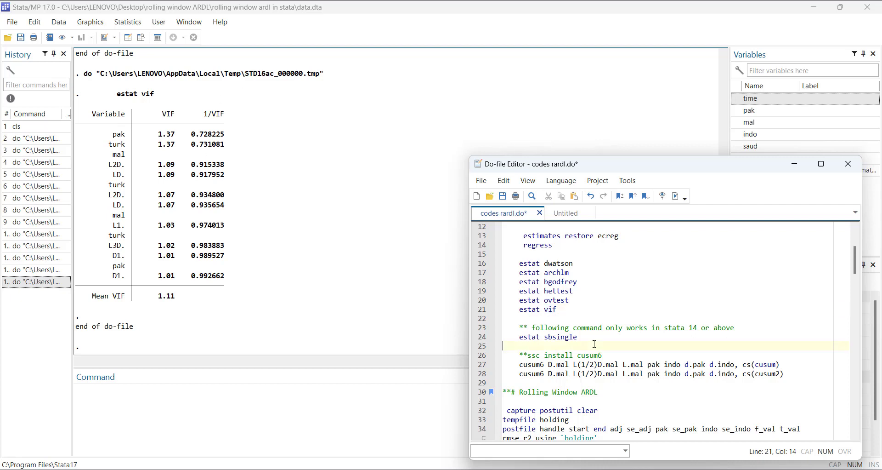
{"action": "left_click", "coordinate": [477, 338]}
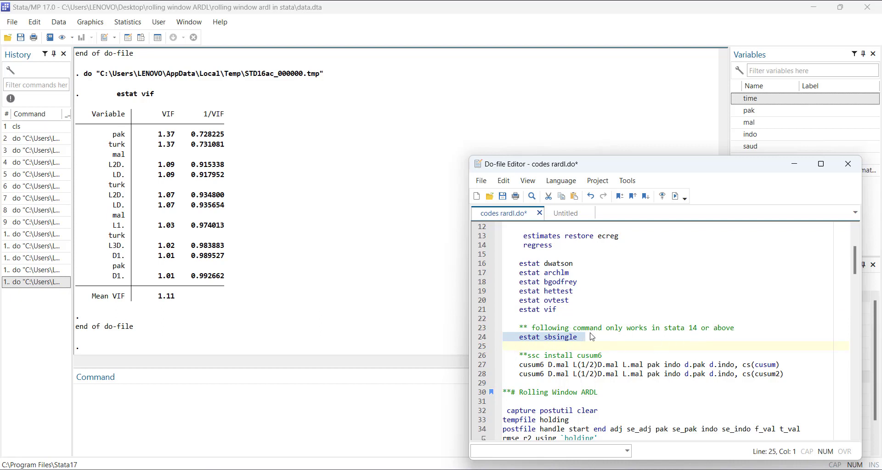
{"action": "left_click", "coordinate": [675, 196]}
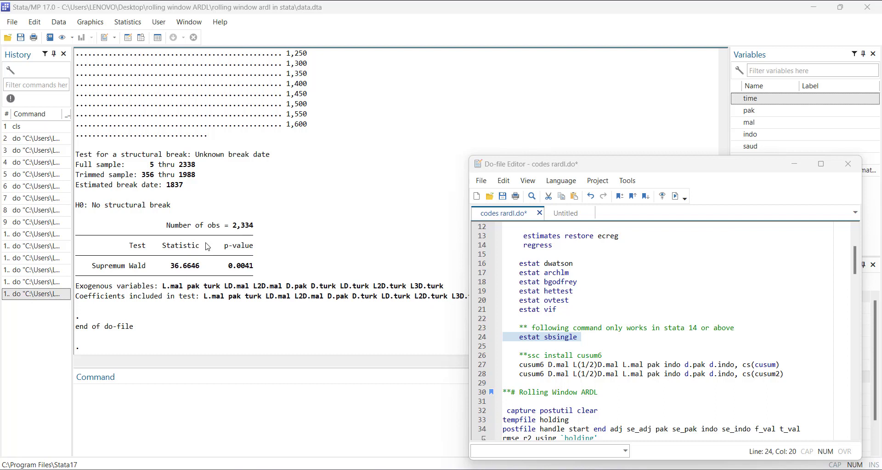
{"action": "left_click", "coordinate": [503, 197]}
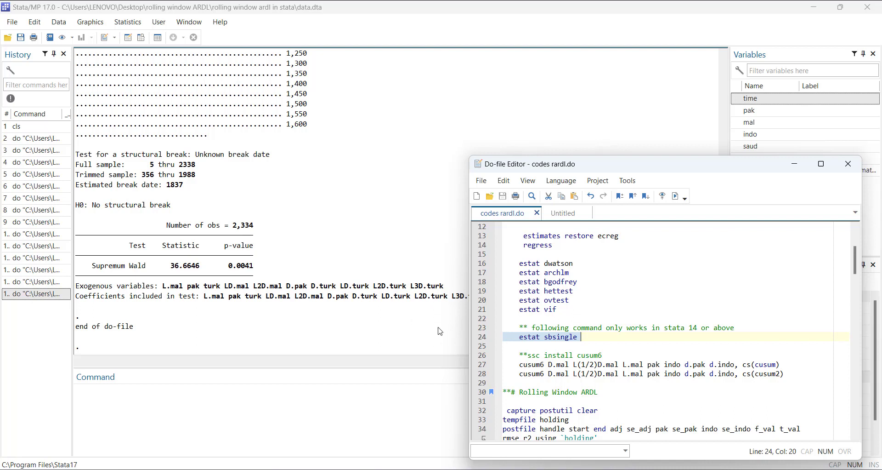
{"action": "left_click", "coordinate": [479, 369]}
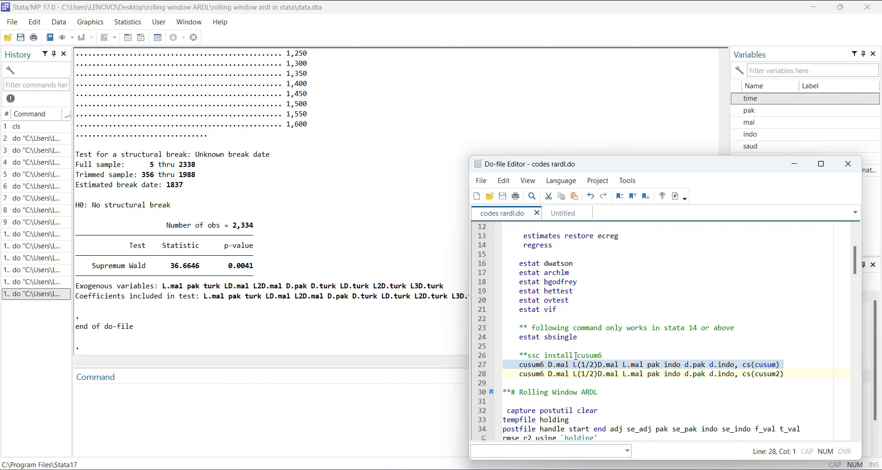
{"action": "left_click", "coordinate": [675, 196]}
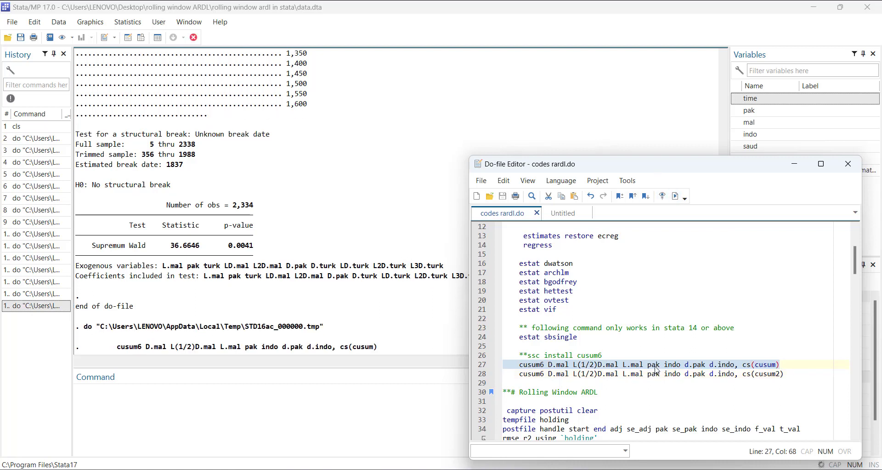
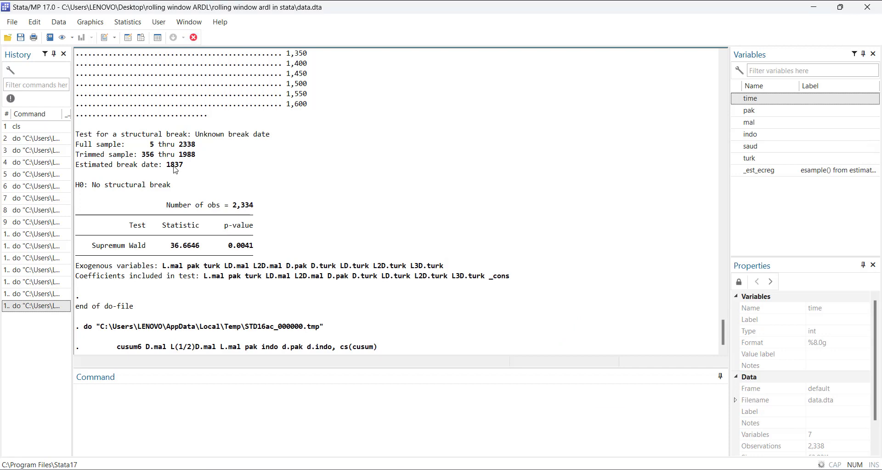
{"action": "left_click", "coordinate": [196, 39]}
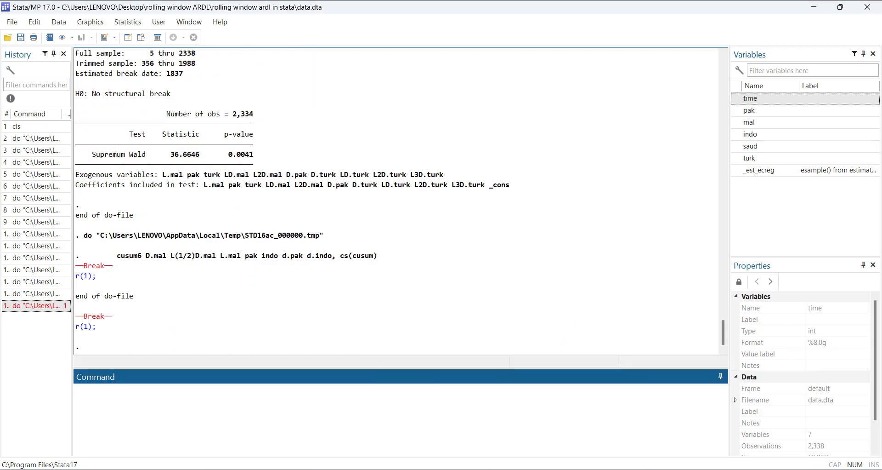
Replace indo with turk and d.indo with d.turk in the cusum6 command that uses cs(cusum)
{"action": "left_click", "coordinate": [556, 432]}
{"action": "left_click", "coordinate": [682, 392]}
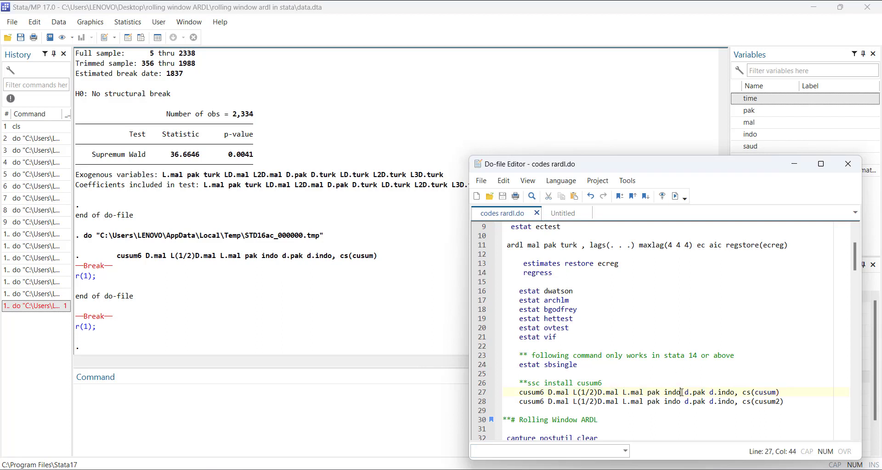
{"action": "key", "text": "BackSpace"}
{"action": "key", "text": "BackSpace"}
{"action": "key", "text": "BackSpace"}
{"action": "key", "text": "BackSpace"}
{"action": "type", "text": "turk"}
{"action": "key", "text": "Right"}
{"action": "key", "text": "Right"}
{"action": "key", "text": "Right"}
{"action": "key", "text": "Right"}
{"action": "key", "text": "Right"}
{"action": "key", "text": "Right"}
{"action": "key", "text": "Right"}
{"action": "key", "text": "Right"}
{"action": "key", "text": "BackSpace"}
{"action": "key", "text": "BackSpace"}
{"action": "key", "text": "BackSpace"}
{"action": "key", "text": "BackSpace"}
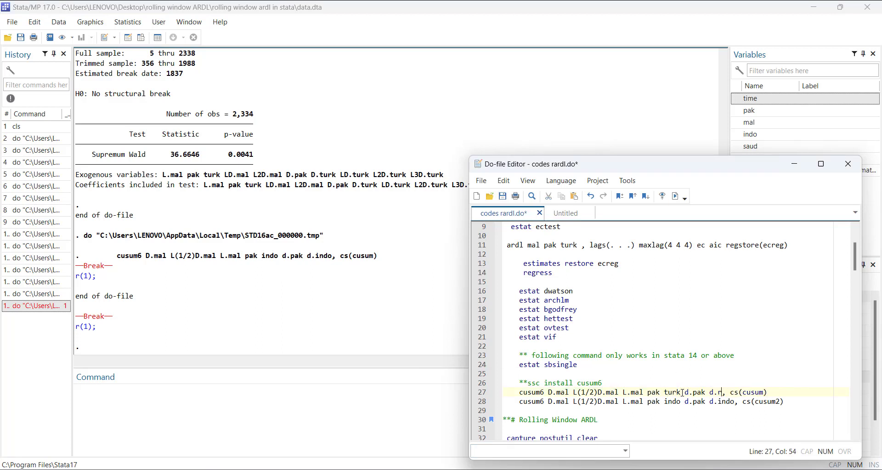
{"action": "type", "text": "turk"}
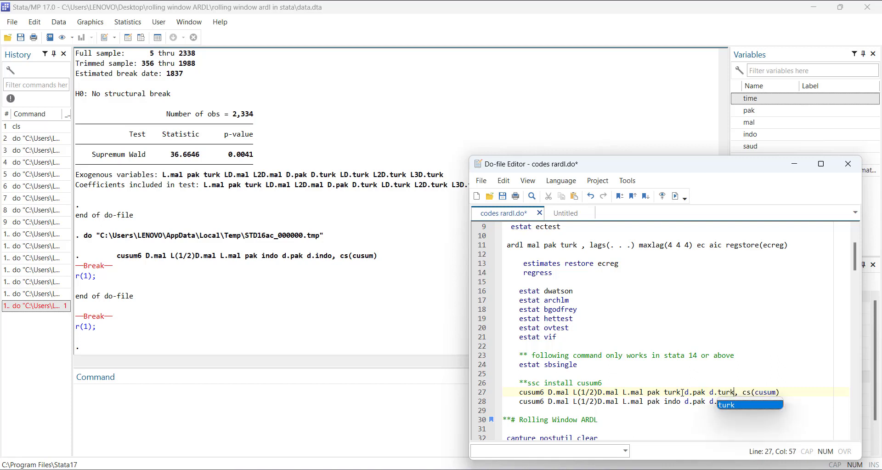
Add the lag prefix L. to pak and turk in the cs(cusum) command on line 27
{"action": "left_click", "coordinate": [633, 390]}
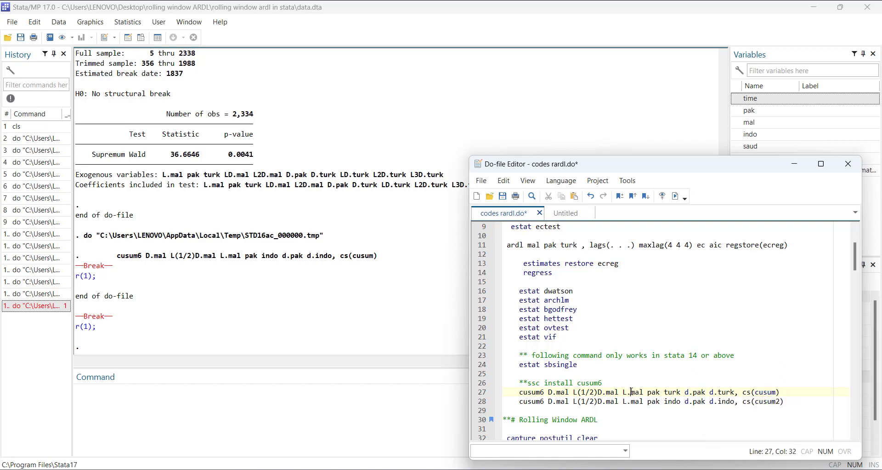
{"action": "left_click", "coordinate": [647, 392]}
{"action": "type", "text": "L."}
{"action": "key", "text": "Right"}
{"action": "key", "text": "Right"}
{"action": "key", "text": "Right"}
{"action": "key", "text": "Right"}
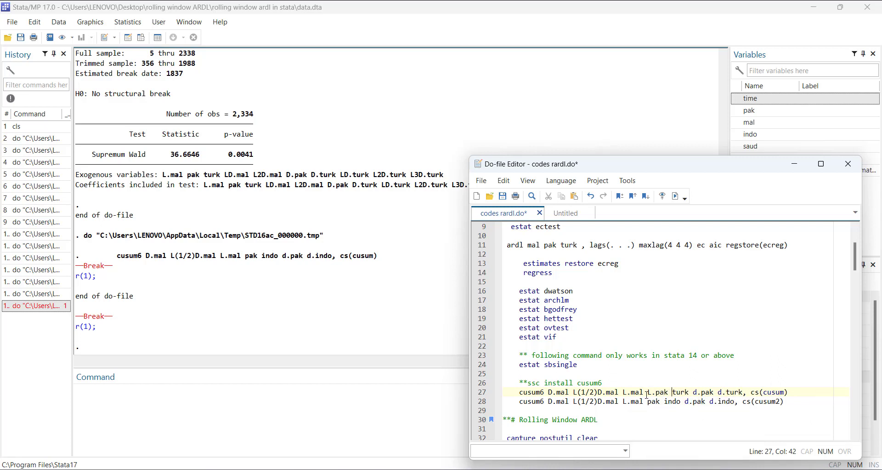
{"action": "type", "text": "L."}
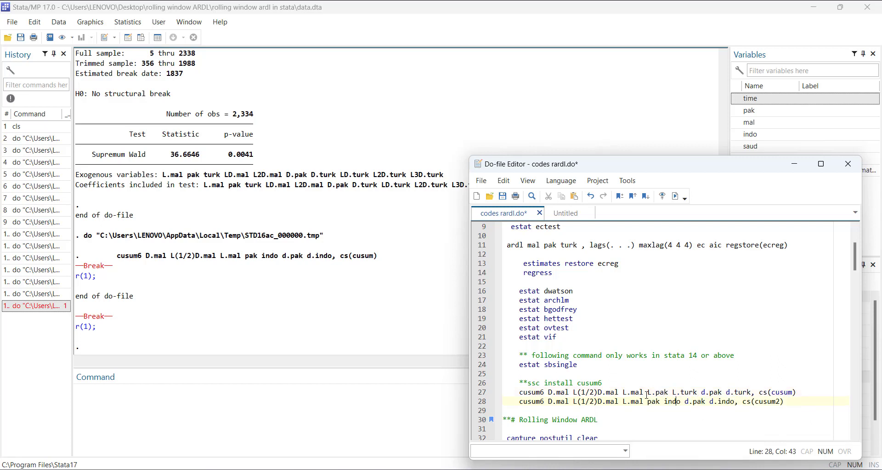
Add the lag prefix L. to pak and indo in the cs(cusum2) command on line 28
{"action": "key", "text": "Left"}
{"action": "key", "text": "Left"}
{"action": "key", "text": "Left"}
{"action": "key", "text": "Left"}
{"action": "key", "text": "Left"}
{"action": "key", "text": "Left"}
{"action": "type", "text": "L."}
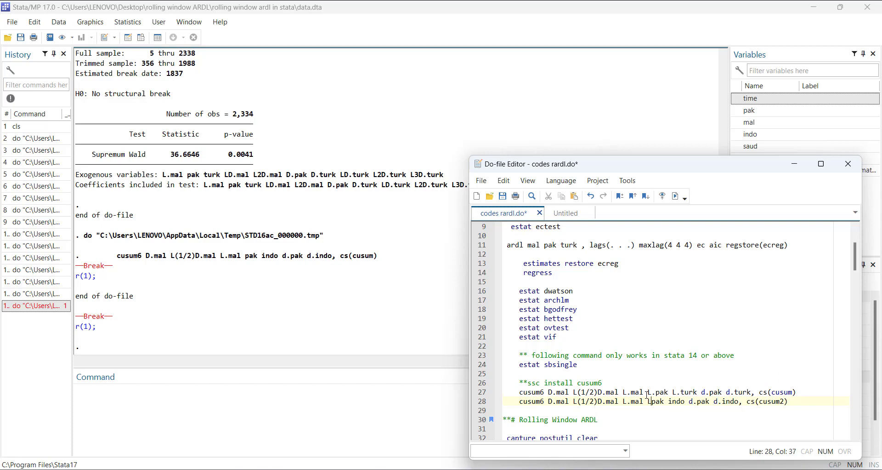
{"action": "key", "text": "Right"}
{"action": "key", "text": "Right"}
{"action": "key", "text": "Right"}
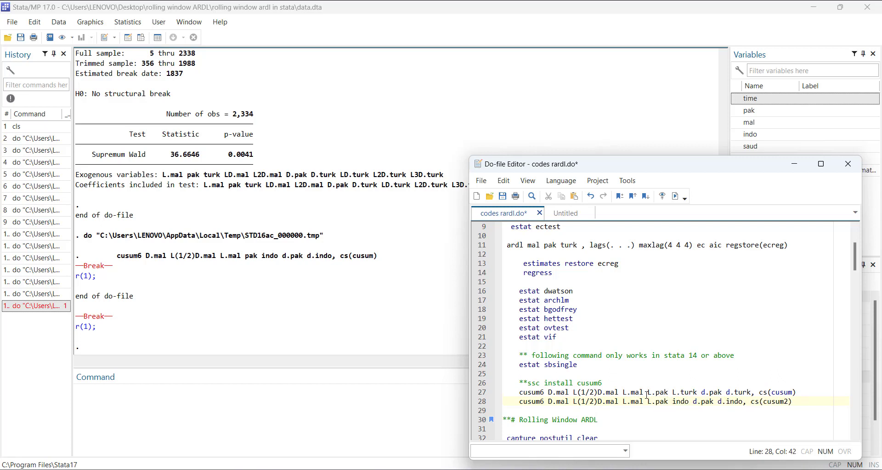
{"action": "type", "text": "L."}
Replace indo with turk in both L.indo and d.indo of the cs(cusum2) command
{"action": "key", "text": "shift+Right"}
{"action": "key", "text": "shift+Right"}
{"action": "key", "text": "shift+Right"}
{"action": "key", "text": "shift+Right"}
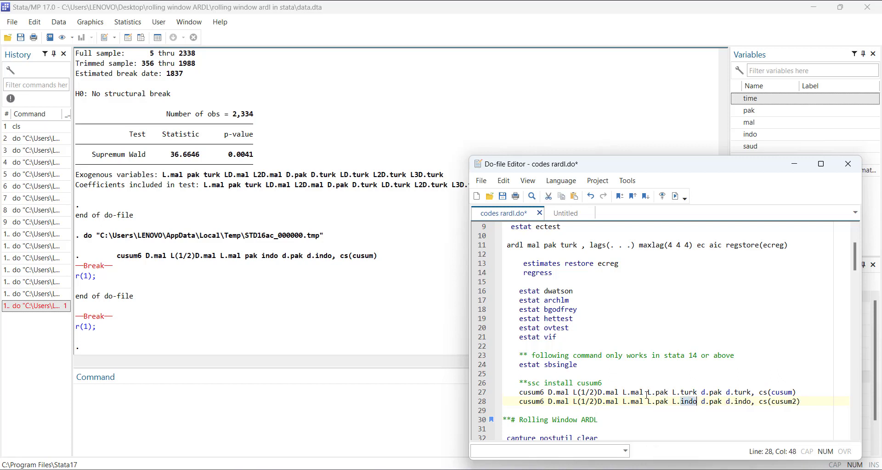
{"action": "type", "text": "turk"}
{"action": "key", "text": "Right"}
{"action": "key", "text": "Right"}
{"action": "key", "text": "Right"}
{"action": "key", "text": "Right"}
{"action": "key", "text": "Right"}
{"action": "key", "text": "Right"}
{"action": "key", "text": "Right"}
{"action": "key", "text": "Right"}
{"action": "key", "text": "Right"}
{"action": "key", "text": "Right"}
{"action": "key", "text": "Right"}
{"action": "key", "text": "Right"}
{"action": "key", "text": "shift+Left"}
{"action": "key", "text": "shift+Left"}
{"action": "key", "text": "shift+Left"}
{"action": "key", "text": "shift+Left"}
{"action": "type", "text": "turk"}
Save the do-file, execute the corrected cusum6 command with cs(cusum), and close the resulting graph
{"action": "triple_click", "coordinate": [647, 394]}
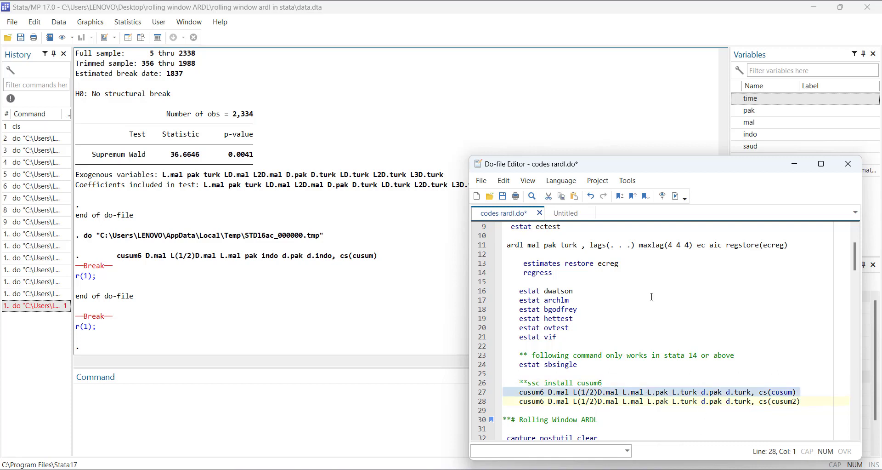
{"action": "left_click", "coordinate": [502, 197]}
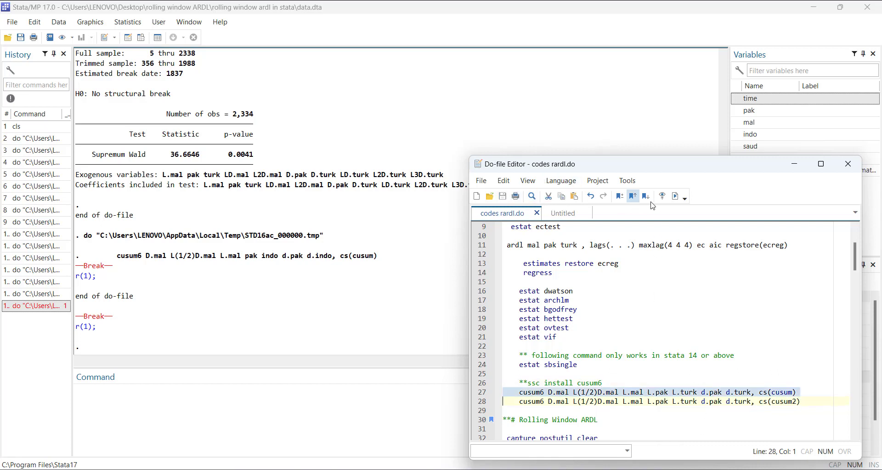
{"action": "left_click", "coordinate": [675, 196]}
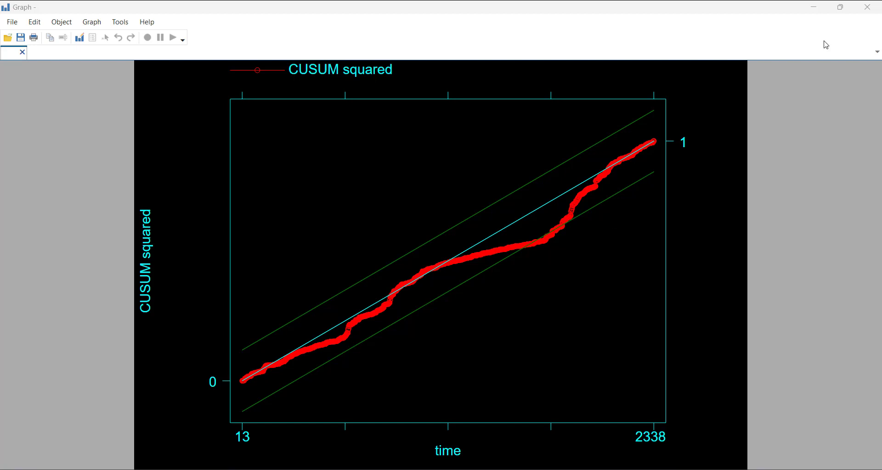
{"action": "left_click", "coordinate": [868, 7]}
{"action": "scroll", "coordinate": [535, 435], "scroll_direction": "down", "scroll_amount": 2}
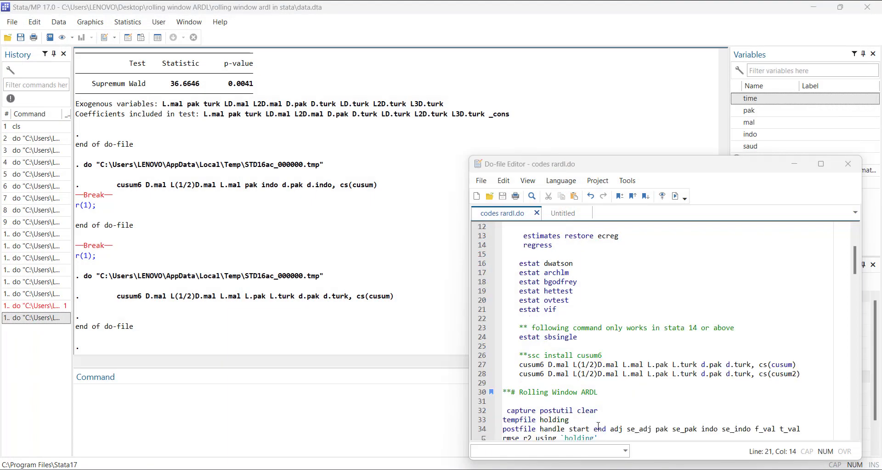
{"action": "scroll", "coordinate": [648, 368], "scroll_direction": "up", "scroll_amount": 1}
{"action": "scroll", "coordinate": [606, 391], "scroll_direction": "down", "scroll_amount": 3}
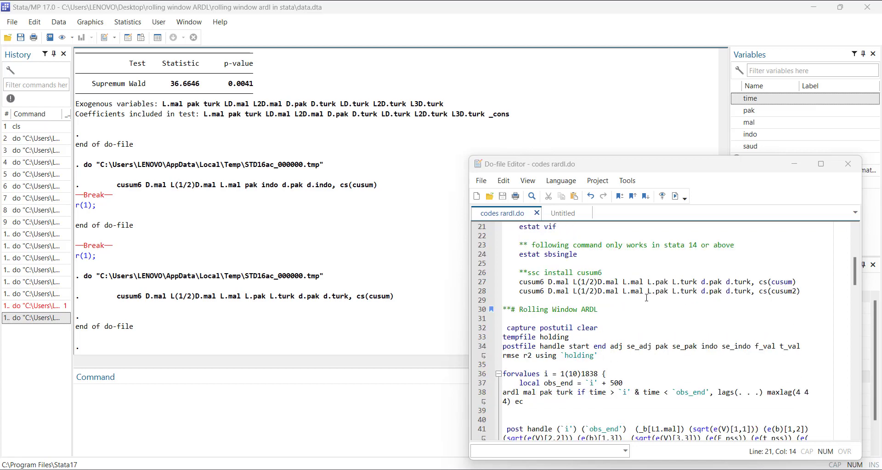
{"action": "scroll", "coordinate": [645, 299], "scroll_direction": "up", "scroll_amount": 3}
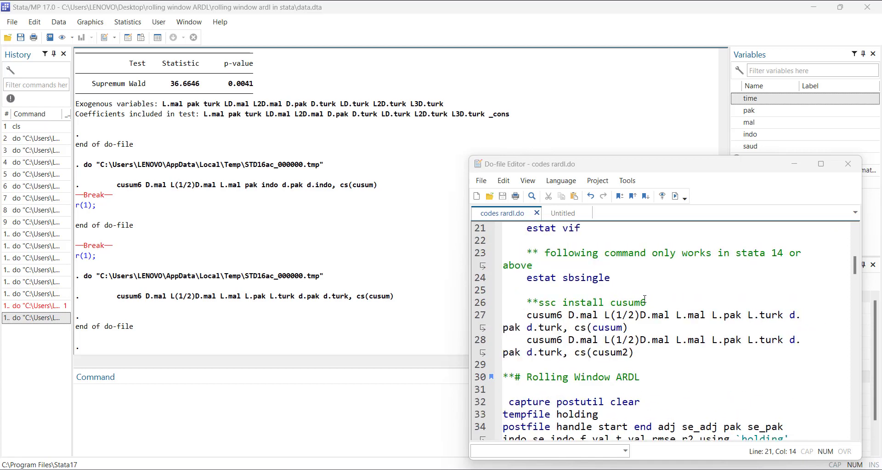
Examine the Rolling Window ARDL setup code from capture postutil clear through the forvalues line, highlighting lines 32 to 36
{"action": "left_click", "coordinate": [584, 268]}
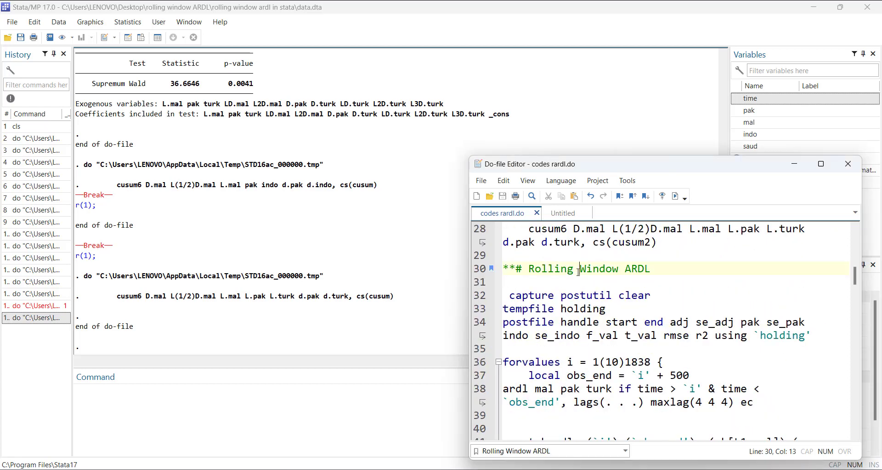
{"action": "key", "text": "Down"}
{"action": "key", "text": "Down"}
{"action": "key", "text": "Home"}
{"action": "key", "text": "shift+End"}
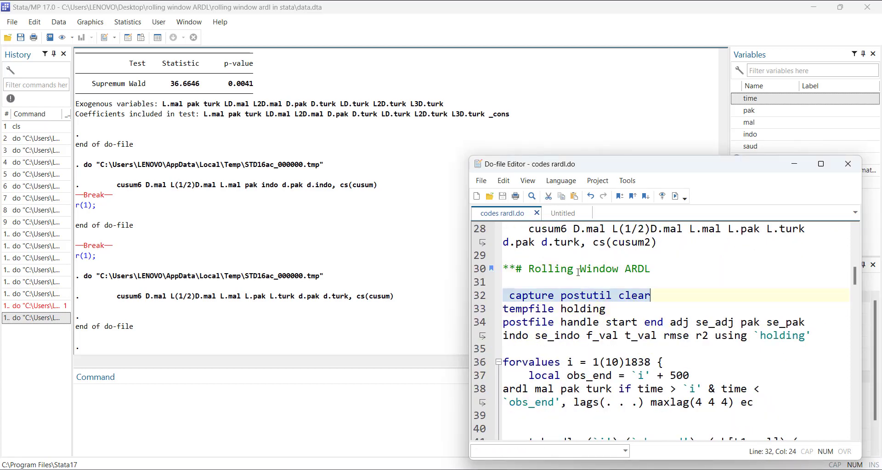
{"action": "key", "text": "shift+Down"}
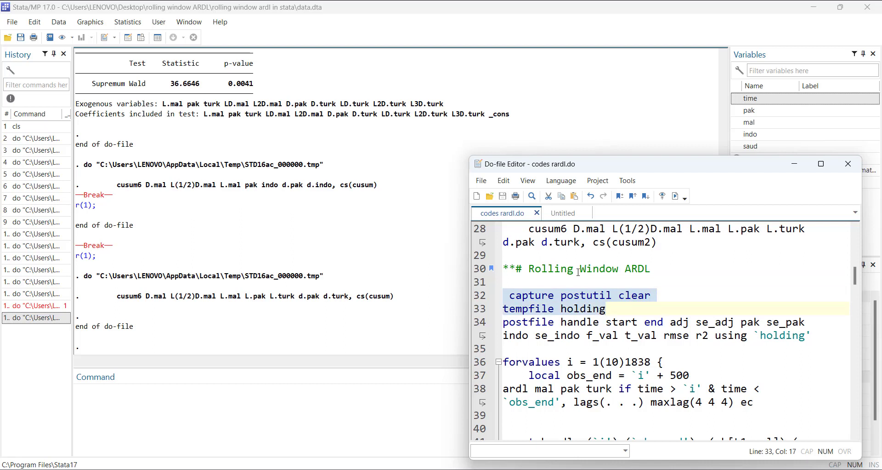
{"action": "key", "text": "shift+Down"}
{"action": "key", "text": "shift+Down"}
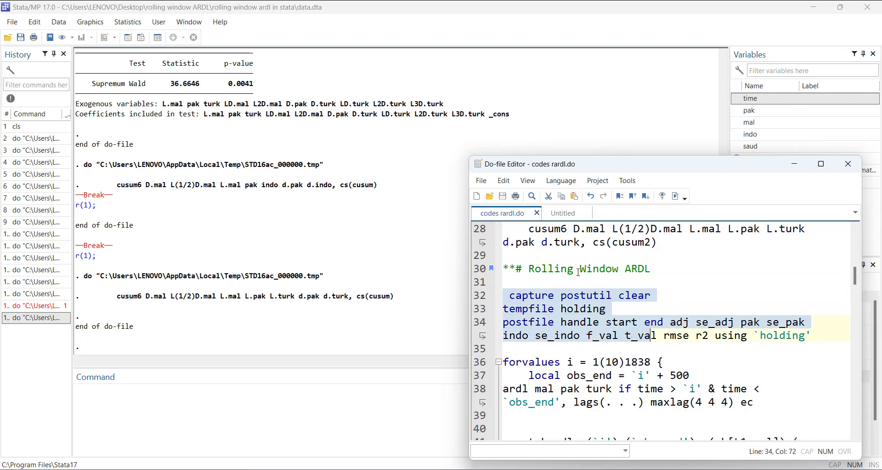
{"action": "key", "text": "shift+End"}
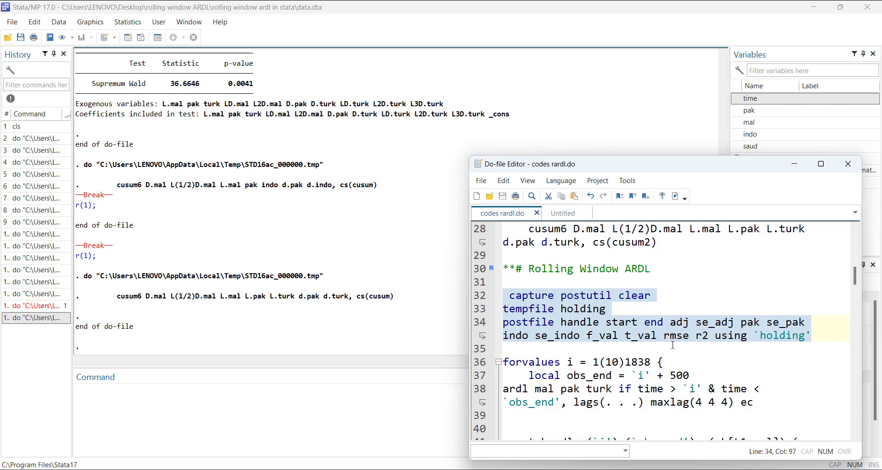
{"action": "scroll", "coordinate": [707, 345], "scroll_direction": "down", "scroll_amount": 1}
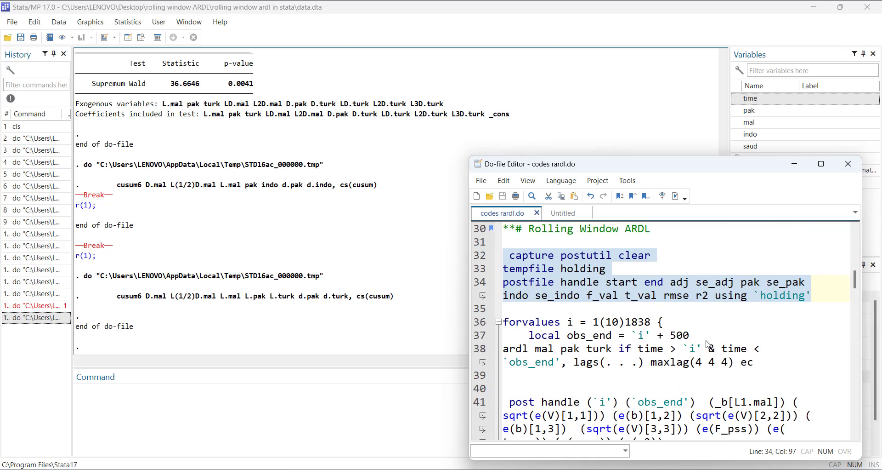
{"action": "key", "text": "shift+Down"}
{"action": "key", "text": "shift+Down"}
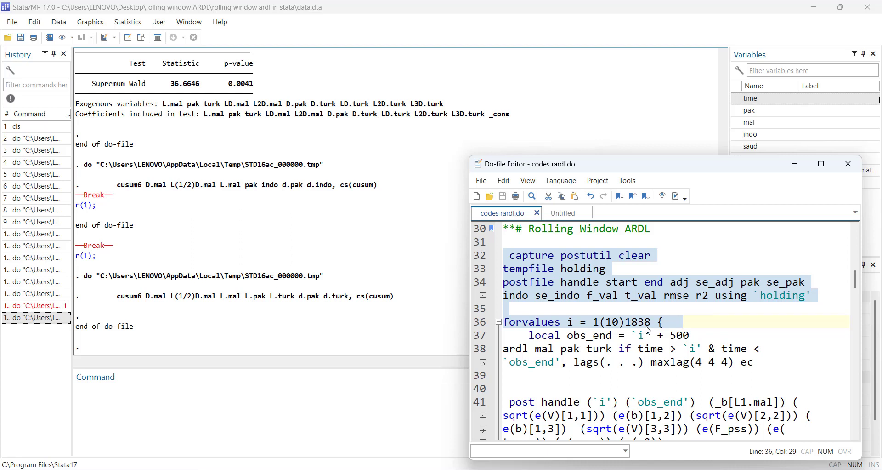
{"action": "left_click", "coordinate": [590, 312]}
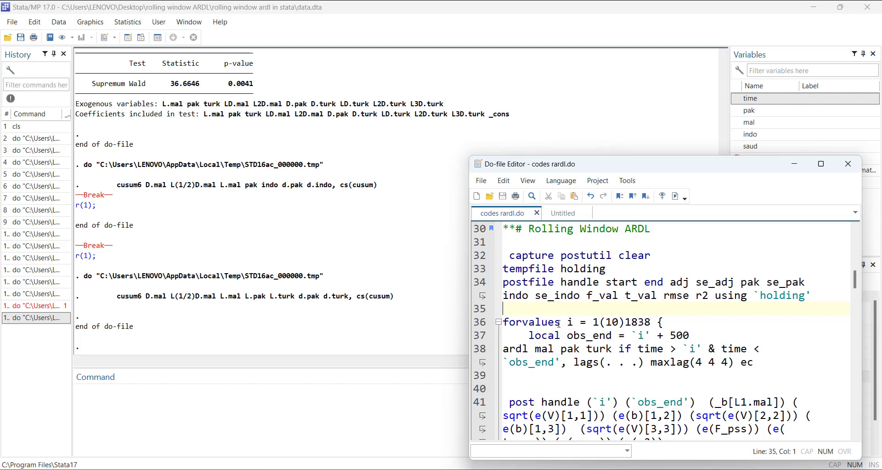
Execute the rolling-window ARDL block in the do-file, from capture postutil clear through use `holding', clear
{"action": "key", "text": "shift+Down"}
{"action": "key", "text": "shift+Down"}
{"action": "key", "text": "shift+Down"}
{"action": "key", "text": "shift+Down"}
{"action": "key", "text": "shift+Down"}
{"action": "key", "text": "shift+Down"}
{"action": "key", "text": "shift+Down"}
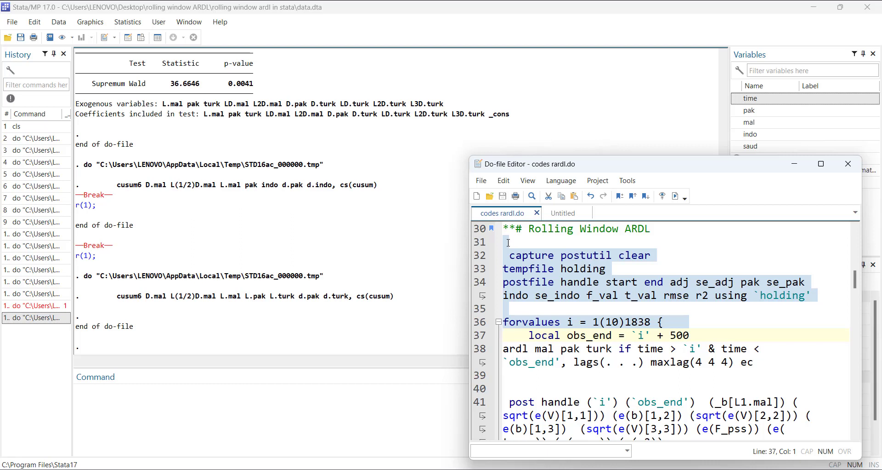
{"action": "key", "text": "shift+Down"}
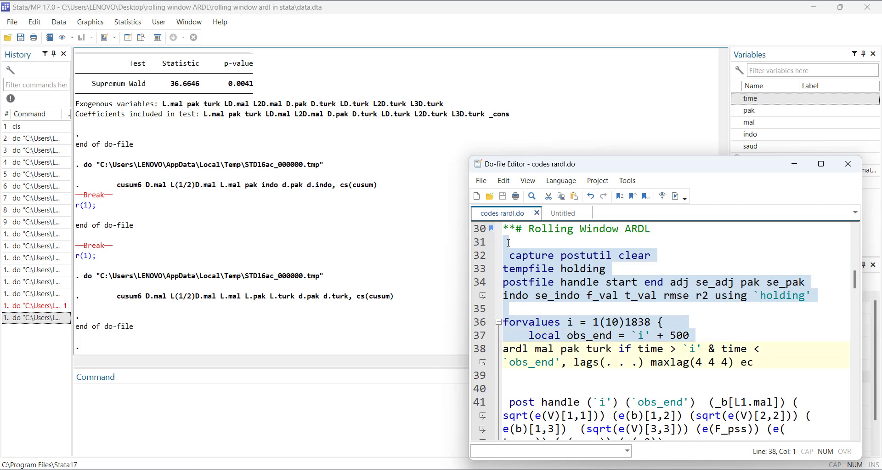
{"action": "key", "text": "shift+Down"}
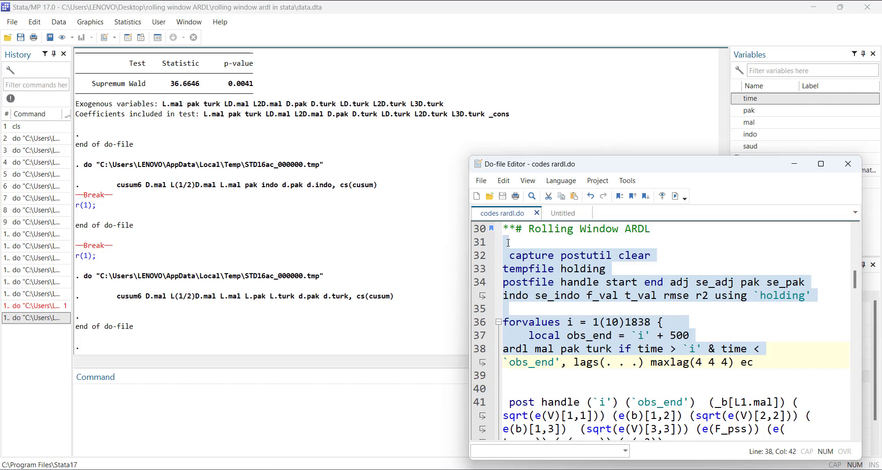
{"action": "key", "text": "shift+Down"}
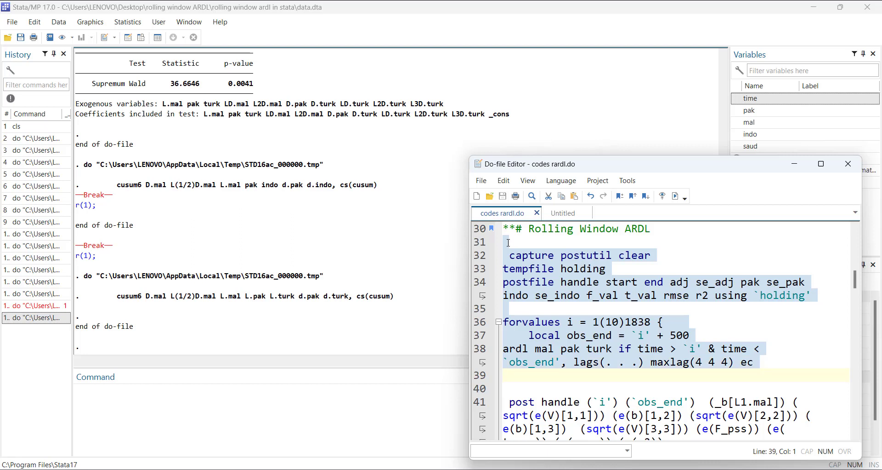
{"action": "key", "text": "shift+Down"}
{"action": "key", "text": "shift+Down"}
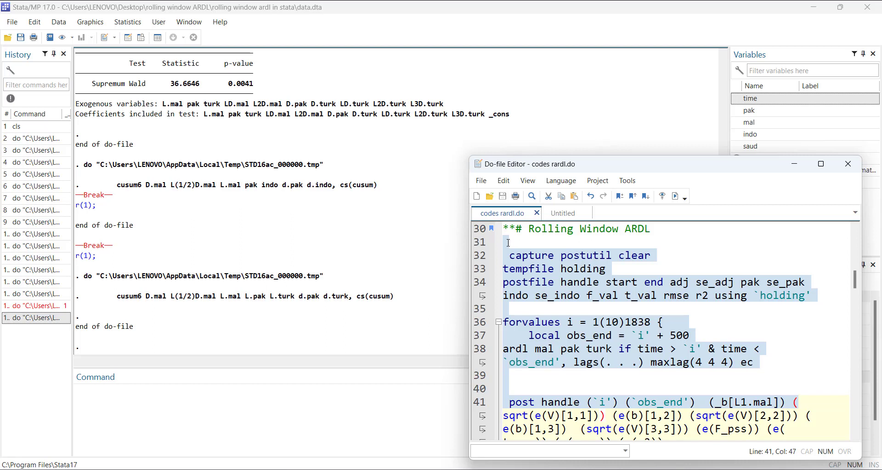
{"action": "key", "text": "Down"}
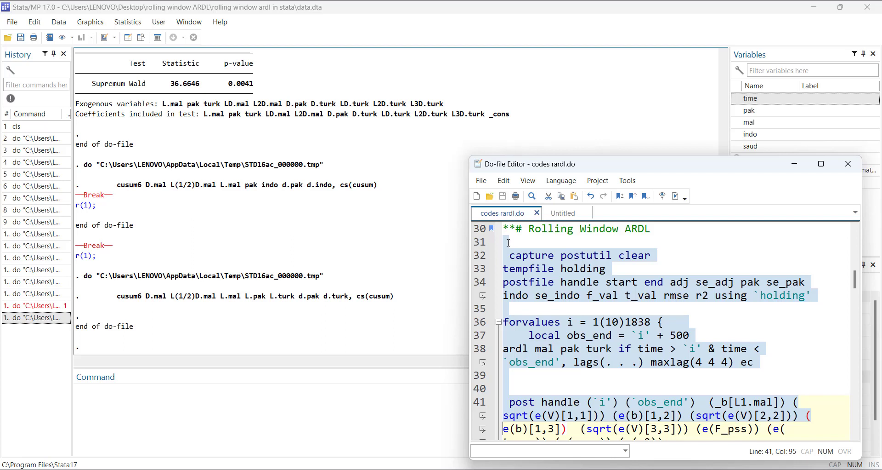
{"action": "key", "text": "Down"}
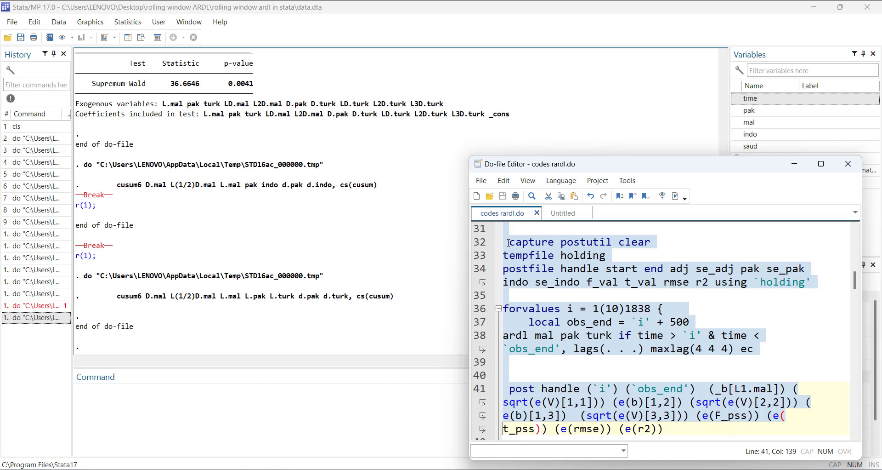
{"action": "key", "text": "Down"}
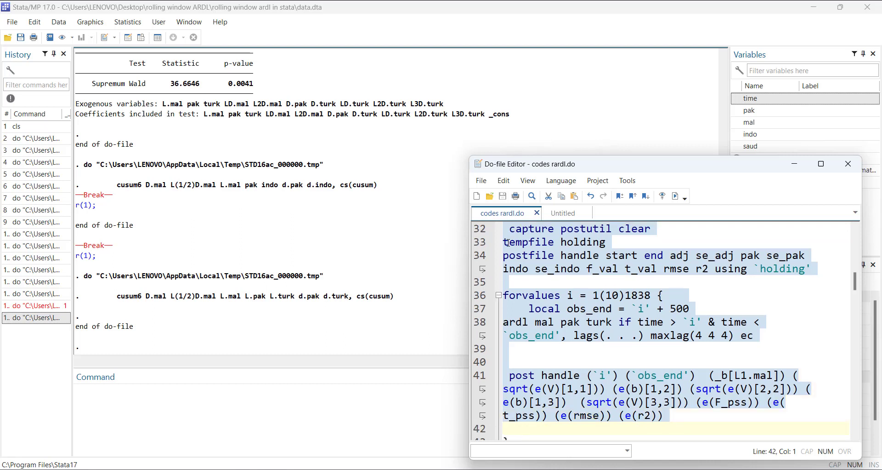
{"action": "key", "text": "shift+Down"}
{"action": "key", "text": "shift+Down"}
{"action": "key", "text": "shift+Down"}
{"action": "key", "text": "shift+Down"}
{"action": "key", "text": "shift+Down"}
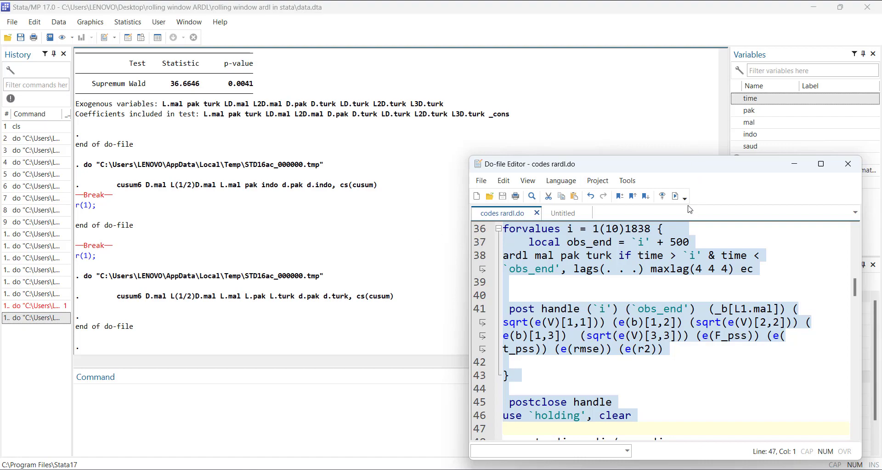
{"action": "left_click", "coordinate": [675, 195]}
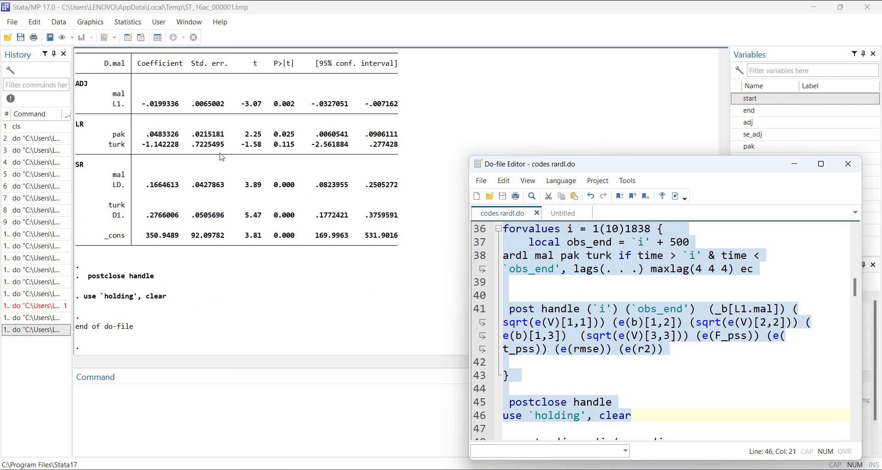
Review the stored rolling-window estimates in the Data Editor from the first to the last observation, and close it
{"action": "left_click", "coordinate": [128, 37]}
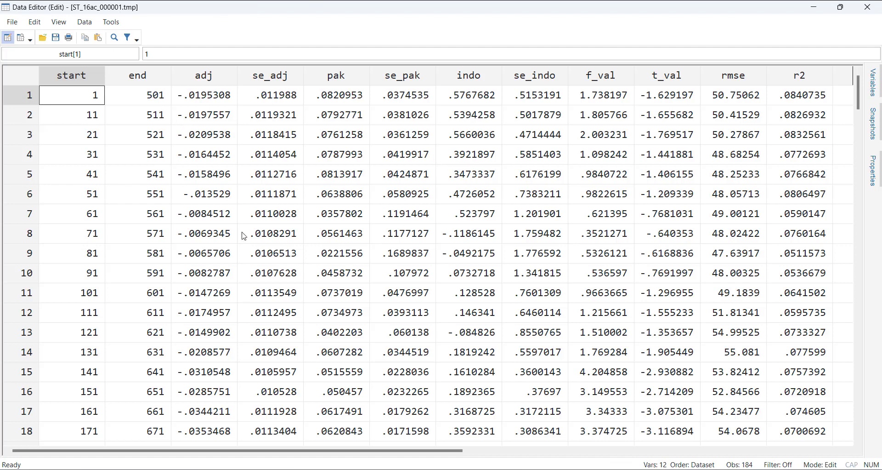
{"action": "left_click", "coordinate": [118, 223]}
{"action": "key", "text": "Left"}
{"action": "key", "text": "ctrl+Down"}
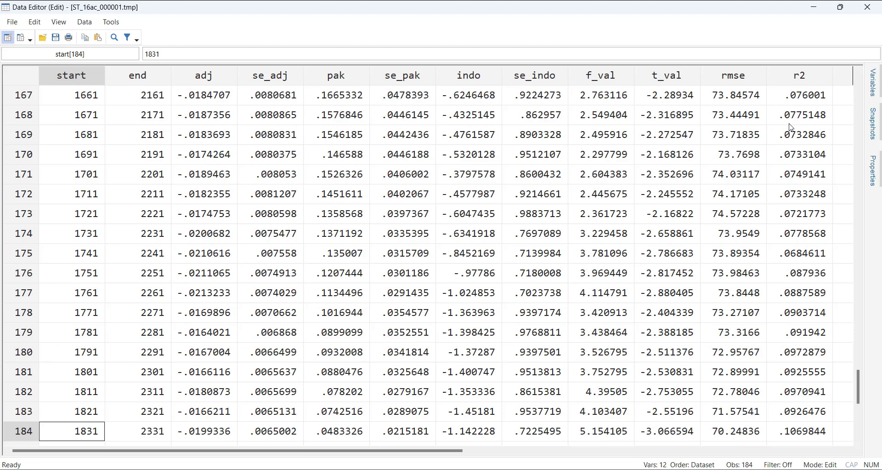
{"action": "left_click", "coordinate": [867, 7]}
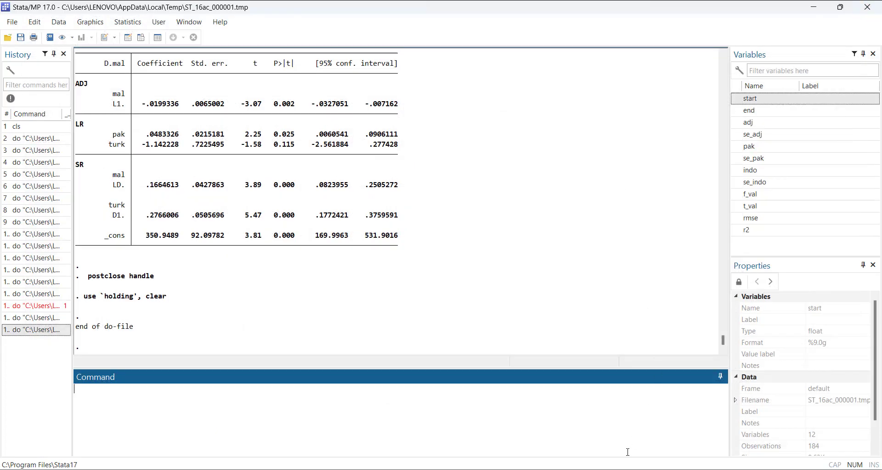
Return to the do-file and execute line 48 to generate t_adj as adj / se_adj
{"action": "mouse_move", "coordinate": [541, 468]}
{"action": "left_click", "coordinate": [574, 422]}
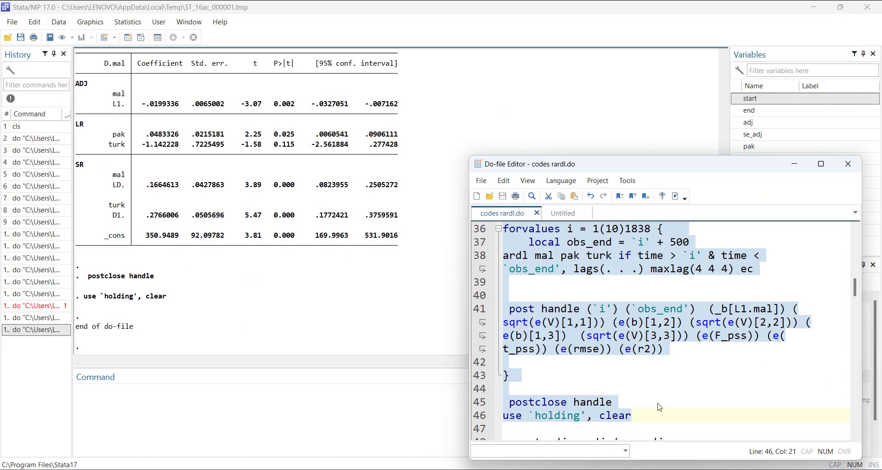
{"action": "scroll", "coordinate": [659, 407], "scroll_direction": "down", "scroll_amount": 2}
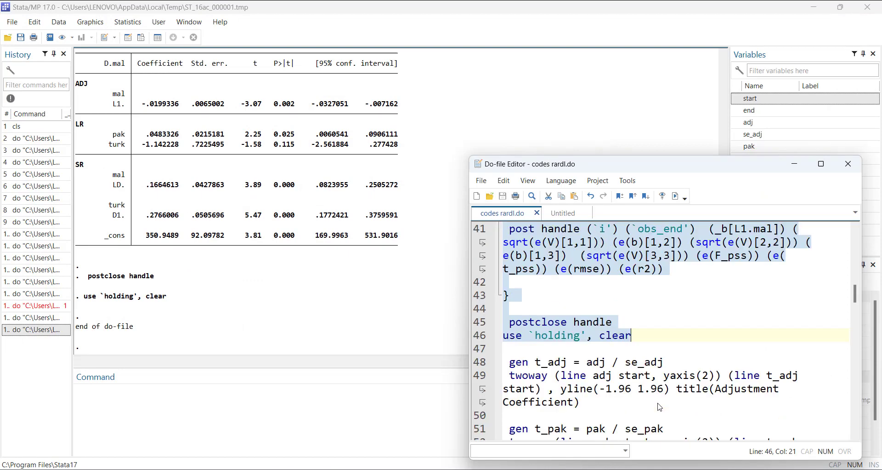
{"action": "scroll", "coordinate": [660, 407], "scroll_direction": "up", "scroll_amount": 2}
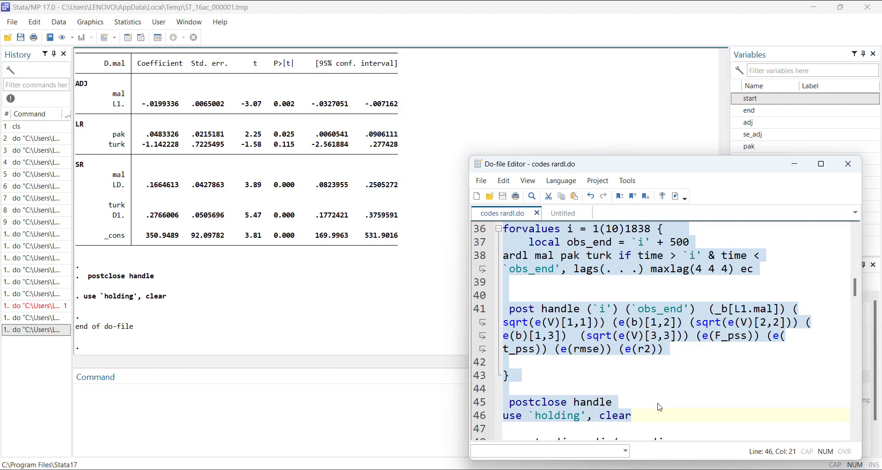
{"action": "scroll", "coordinate": [659, 407], "scroll_direction": "down", "scroll_amount": 2}
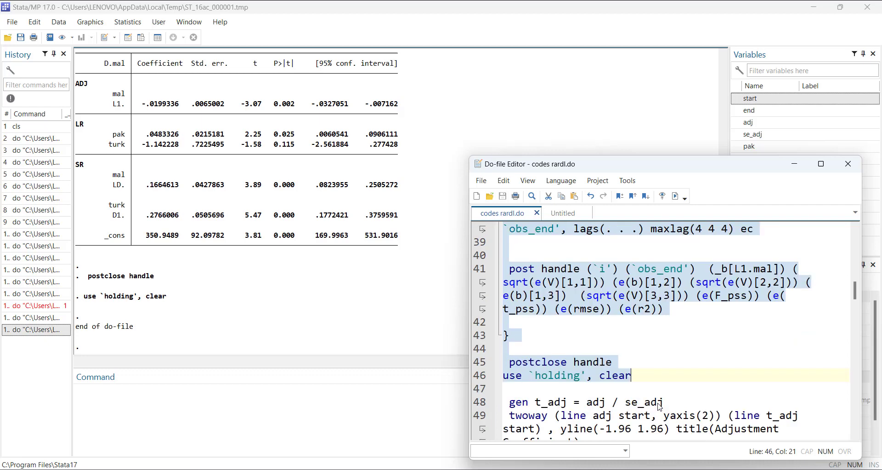
{"action": "left_click", "coordinate": [532, 350]}
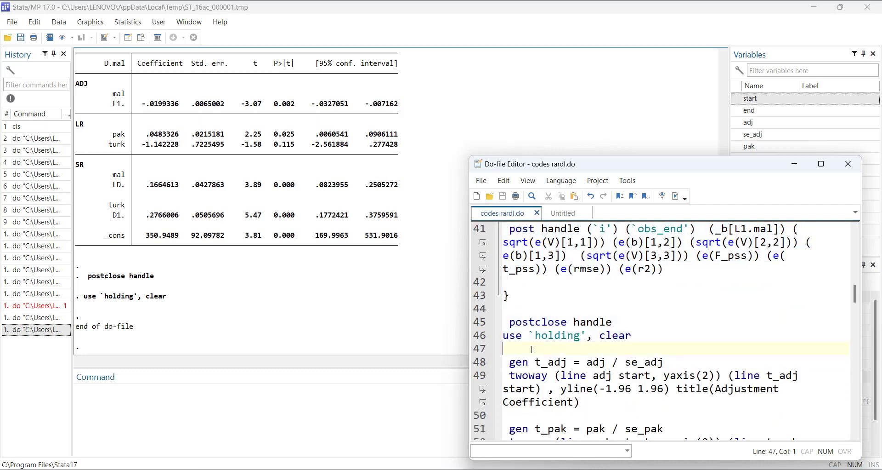
{"action": "key", "text": "shift+Down"}
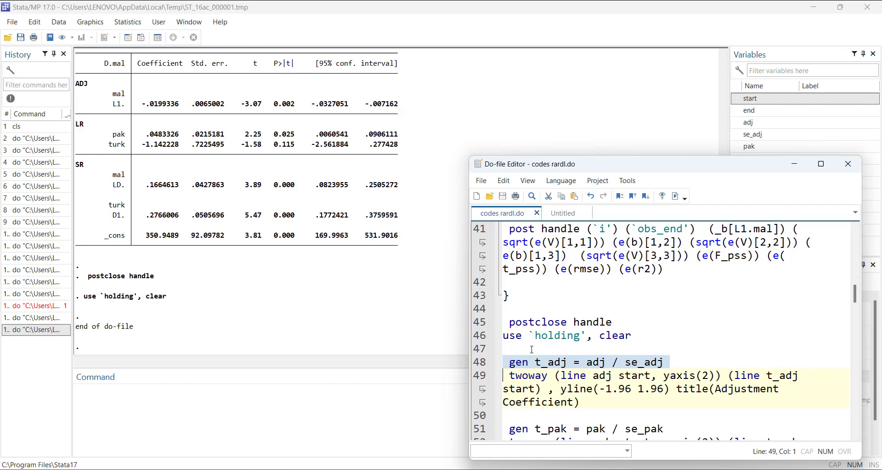
{"action": "key", "text": "ctrl+d"}
Execute lines 51 and 54 to generate t_pak as pak / se_pak and t_indo as indo / se_indo
{"action": "scroll", "coordinate": [525, 375], "scroll_direction": "down", "scroll_amount": 3}
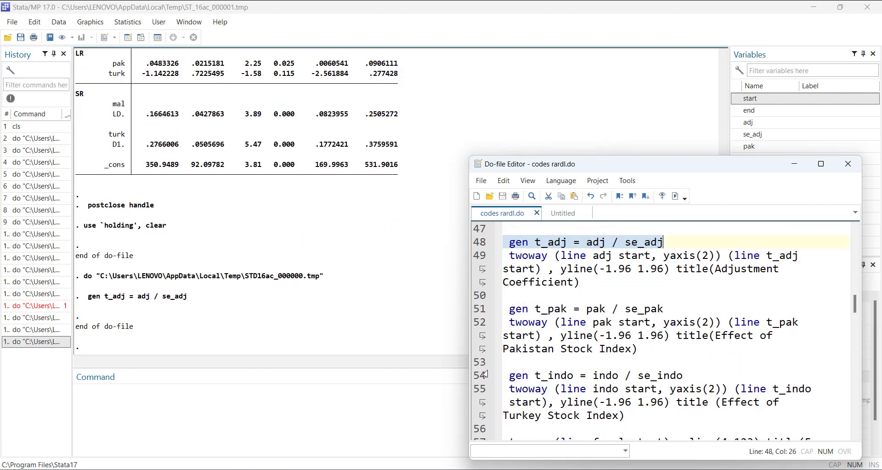
{"action": "left_click", "coordinate": [481, 307]}
{"action": "key", "text": "ctrl+d"}
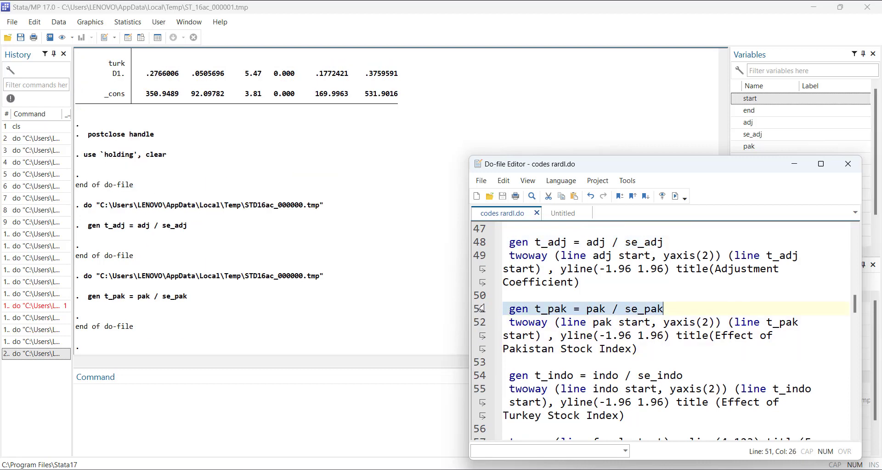
{"action": "left_click", "coordinate": [477, 376]}
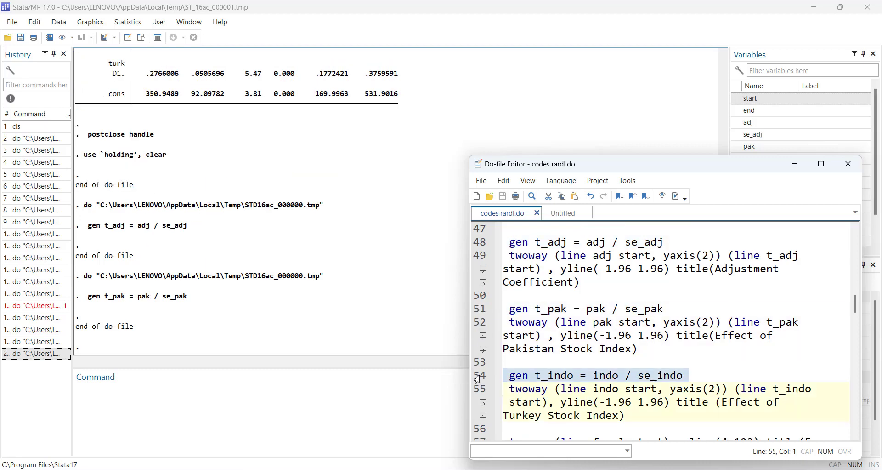
{"action": "key", "text": "ctrl+d"}
Plot the Adjustment Coefficient graph from line 49, close it, and plot the Effect of Pakistan Stock Index graph from line 52
{"action": "scroll", "coordinate": [584, 357], "scroll_direction": "up", "scroll_amount": 1}
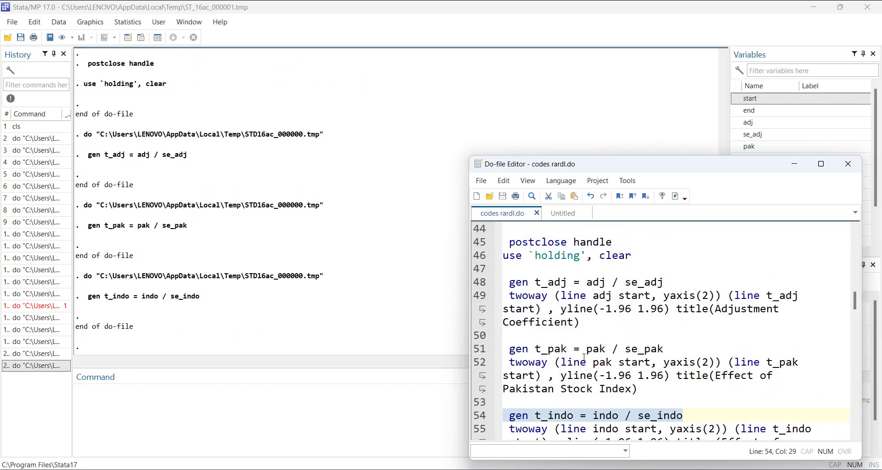
{"action": "left_click", "coordinate": [481, 303]}
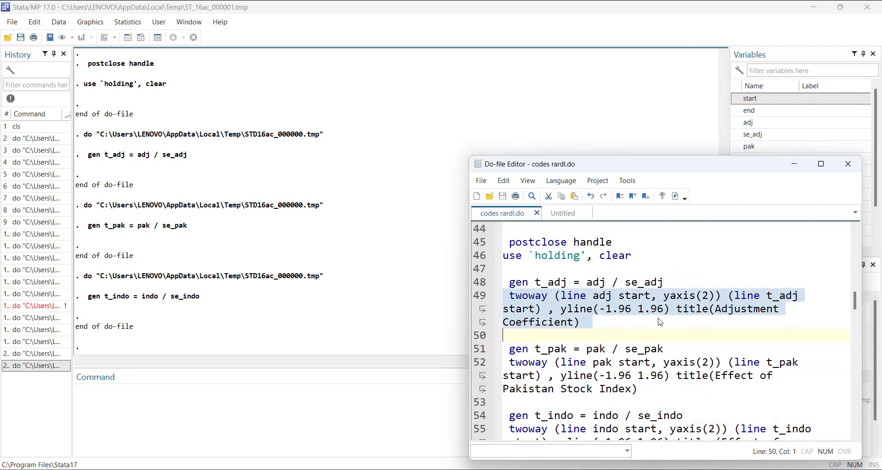
{"action": "left_click", "coordinate": [675, 200]}
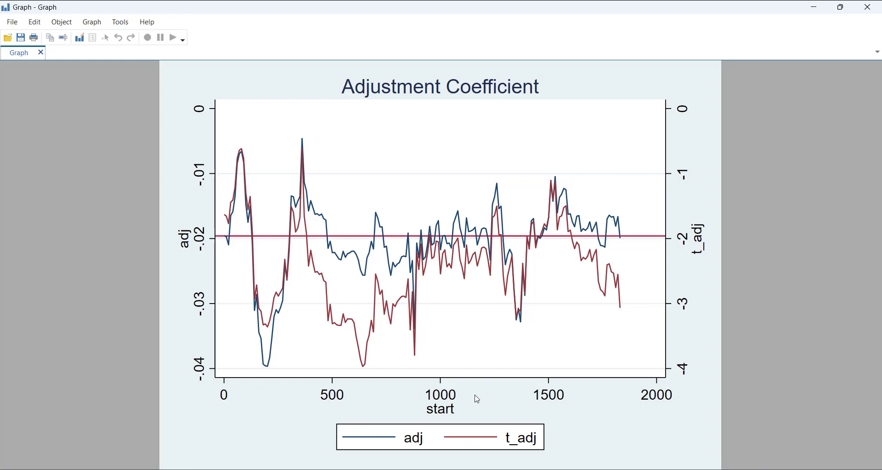
{"action": "left_click", "coordinate": [868, 8]}
{"action": "left_click", "coordinate": [482, 366]}
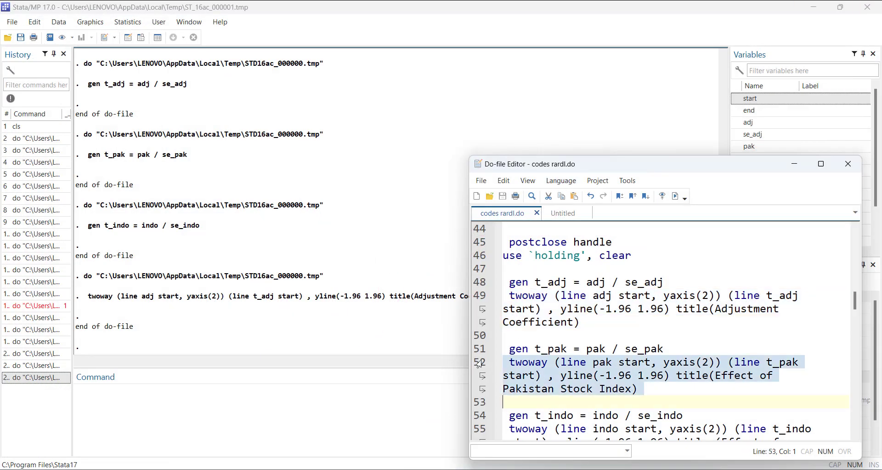
{"action": "left_click", "coordinate": [675, 196]}
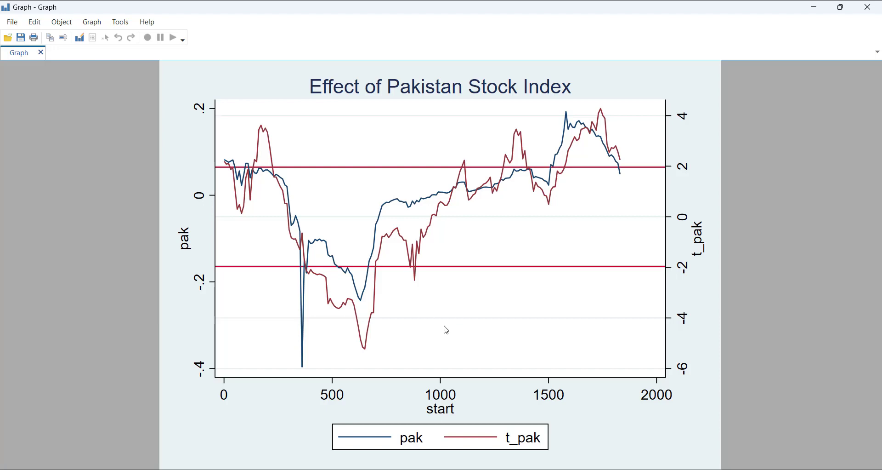
Close the Pakistan graph and plot the Effect of Turkey Stock Index graph from line 55 of the do-file
{"action": "left_click", "coordinate": [867, 9]}
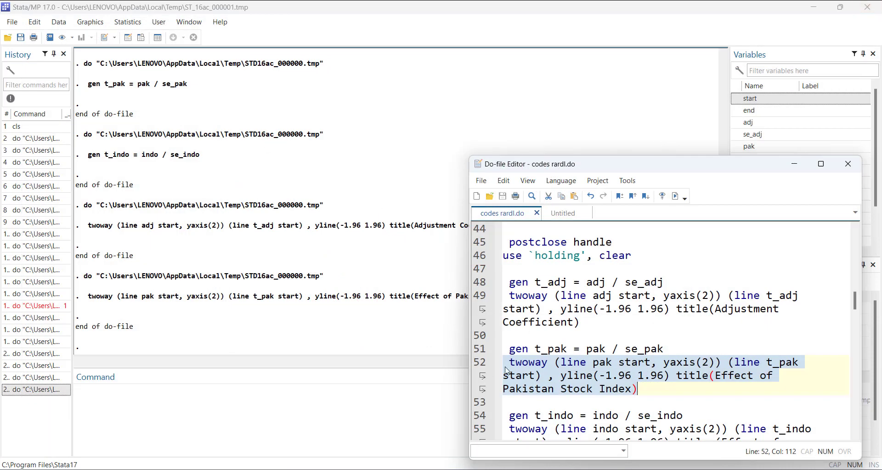
{"action": "scroll", "coordinate": [490, 380], "scroll_direction": "down", "scroll_amount": 1}
{"action": "left_click", "coordinate": [480, 388]}
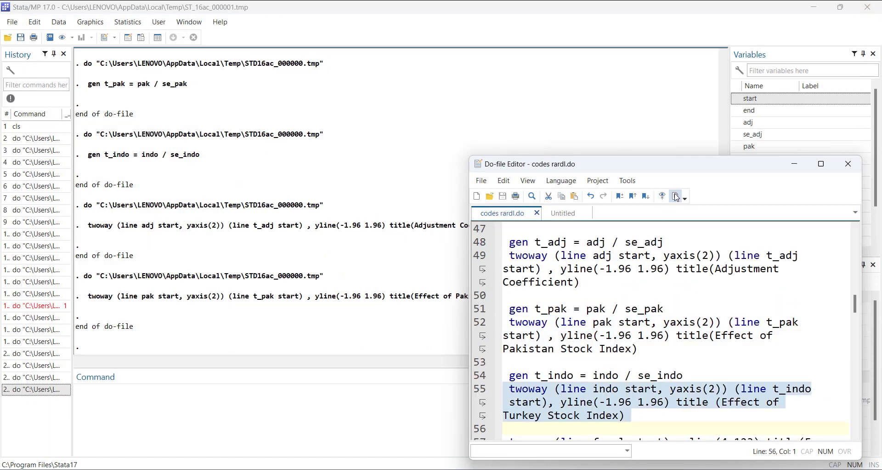
{"action": "left_click", "coordinate": [675, 195]}
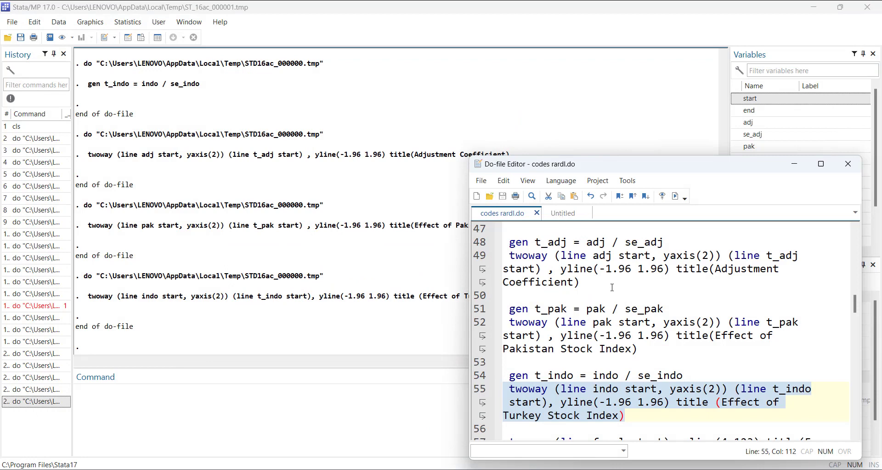
Plot the F Bounds Test graph from line 57 with a reference line at 4.123, and close it
{"action": "scroll", "coordinate": [605, 364], "scroll_direction": "down", "scroll_amount": 3}
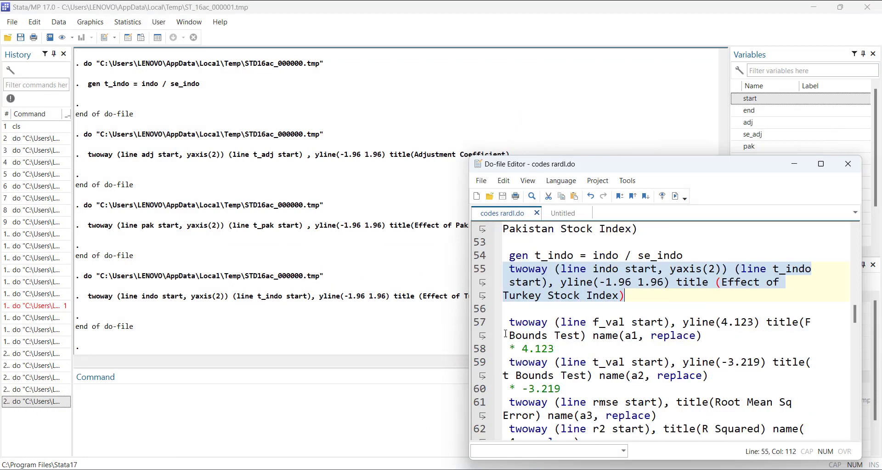
{"action": "left_click", "coordinate": [481, 326]}
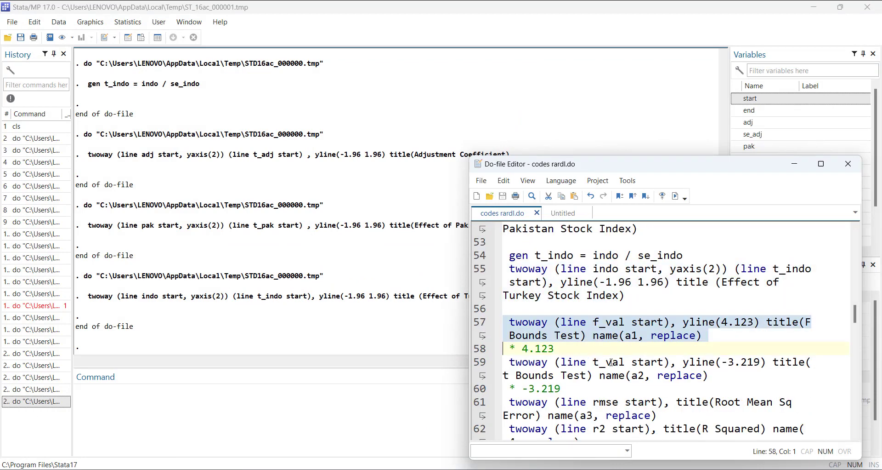
{"action": "key", "text": "Up"}
{"action": "key", "text": "Up"}
{"action": "key", "text": "shift+Down"}
{"action": "key", "text": "shift+Down"}
{"action": "left_click", "coordinate": [676, 199]}
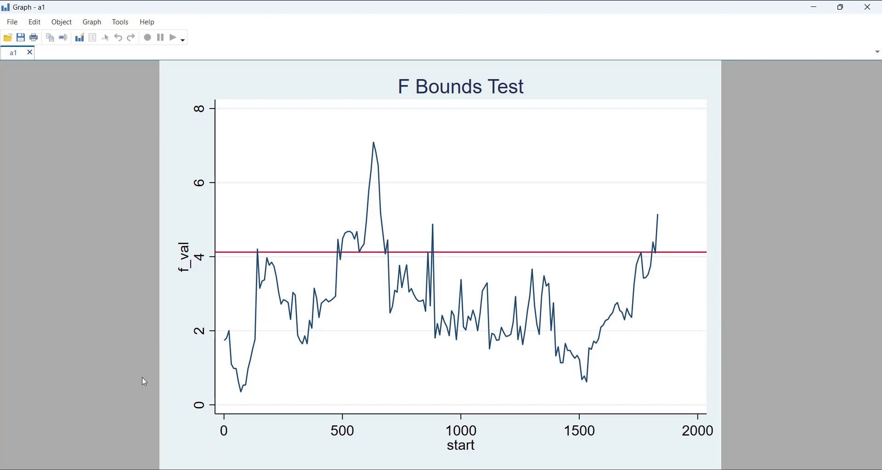
{"action": "left_click", "coordinate": [868, 7]}
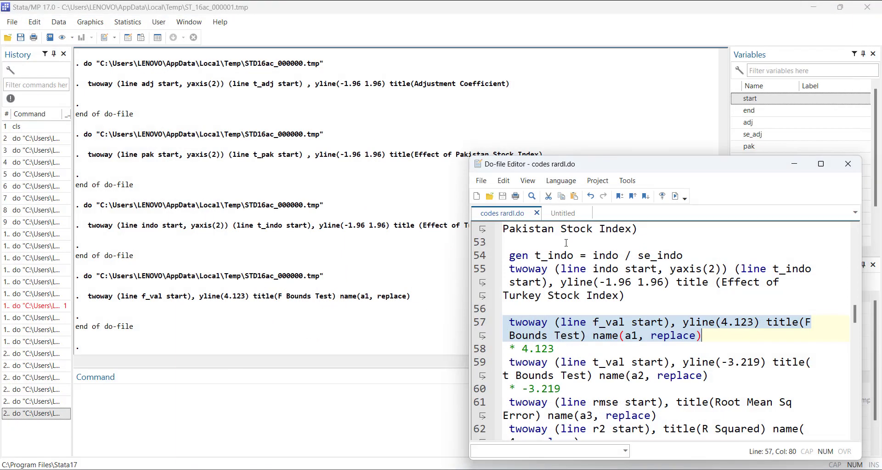
Plot and close the t Bounds Test graph from line 59 and the Root Mean Sq Error graph from line 61
{"action": "left_click", "coordinate": [480, 372]}
{"action": "left_click", "coordinate": [675, 196]}
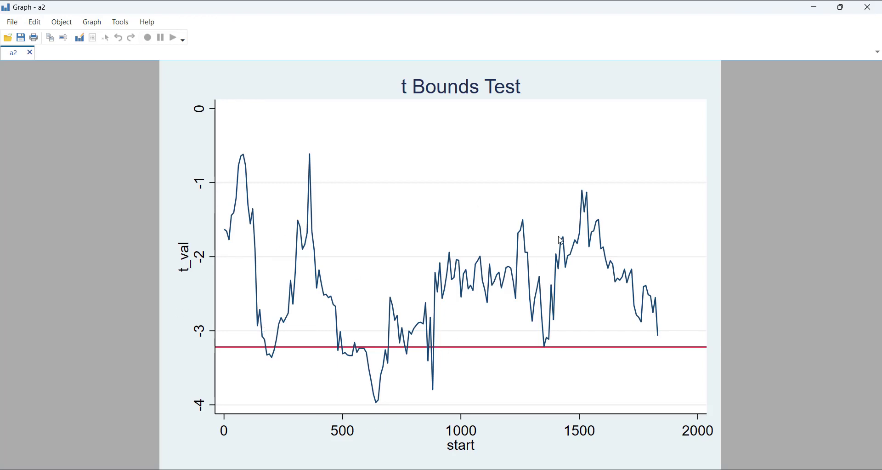
{"action": "left_click", "coordinate": [868, 7]}
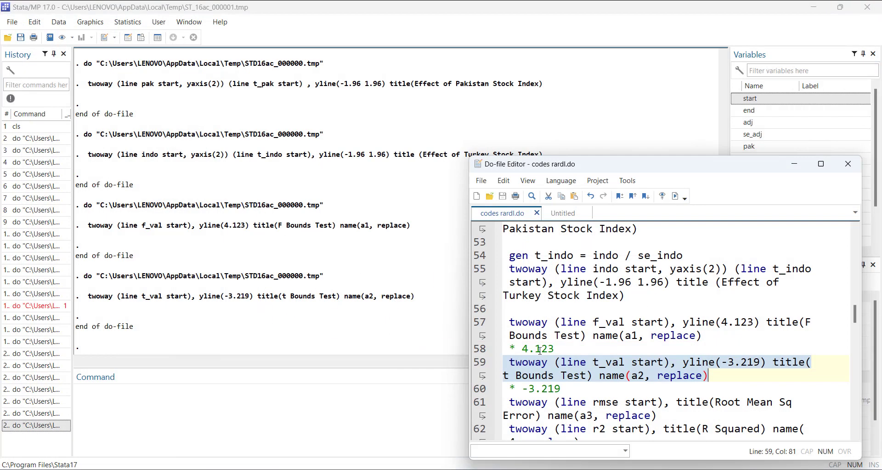
{"action": "left_click", "coordinate": [481, 404]}
{"action": "left_click", "coordinate": [676, 196]}
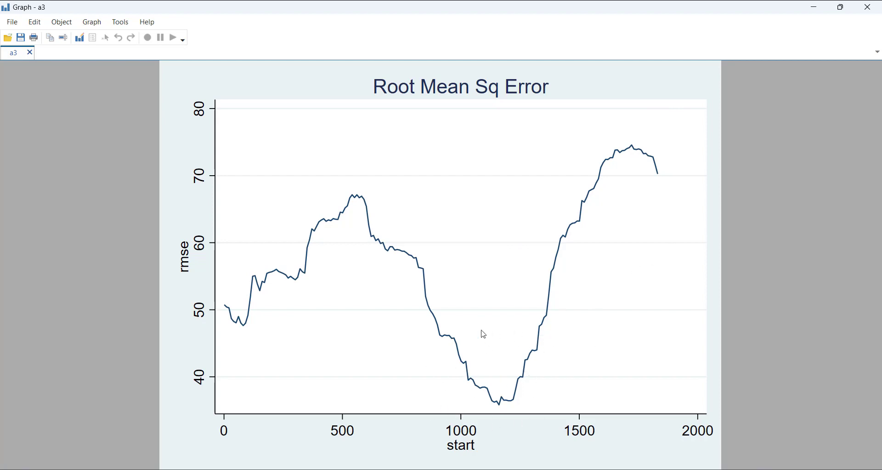
{"action": "left_click", "coordinate": [868, 7]}
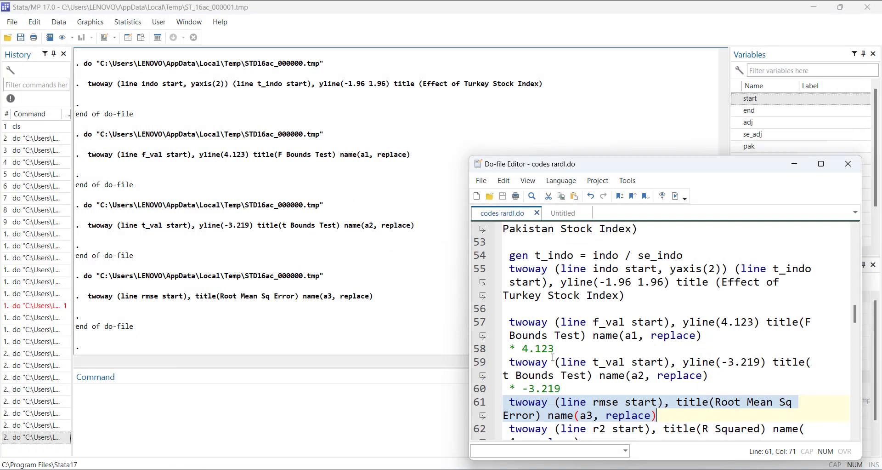
Plot the R Squared graph from line 62, stored as a4, and close it
{"action": "scroll", "coordinate": [542, 404], "scroll_direction": "down", "scroll_amount": 2}
{"action": "left_click", "coordinate": [479, 349]}
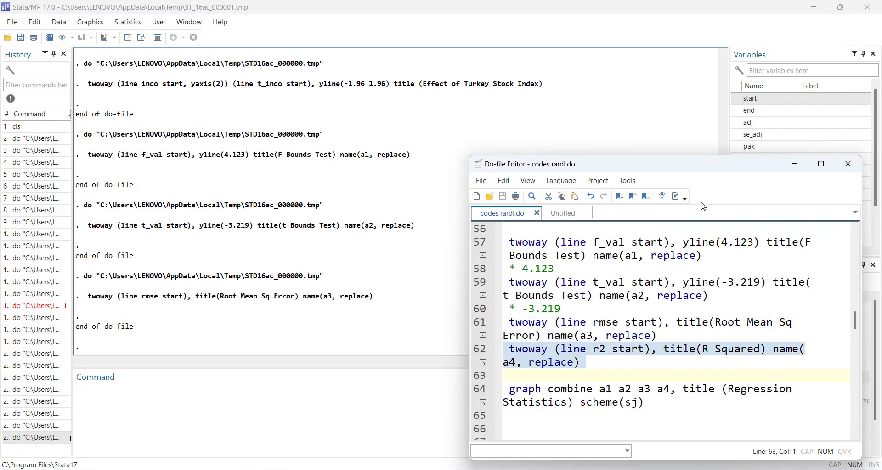
{"action": "left_click", "coordinate": [676, 196]}
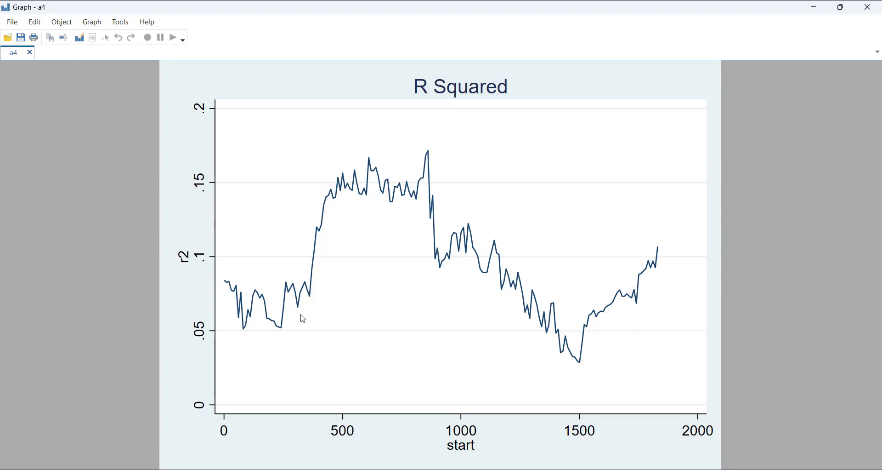
{"action": "left_click", "coordinate": [870, 8]}
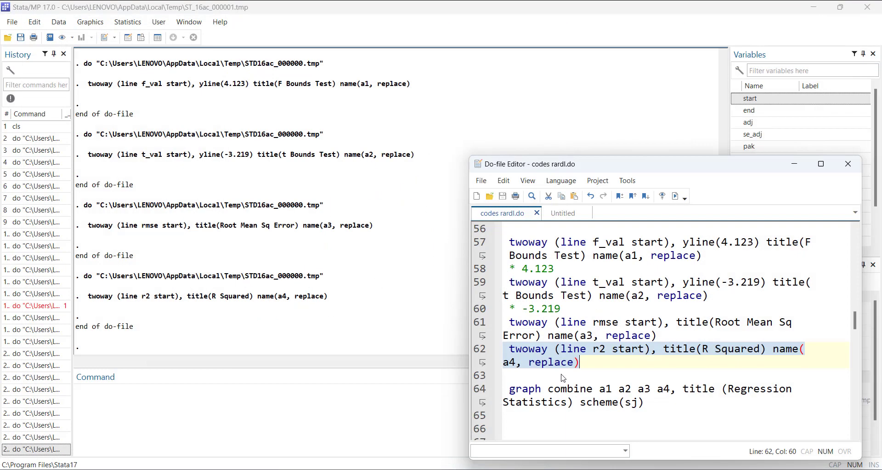
Execute line 64 to combine graphs a1 to a4 under the title Regression Statistics, and close the combined graph
{"action": "left_click", "coordinate": [475, 391]}
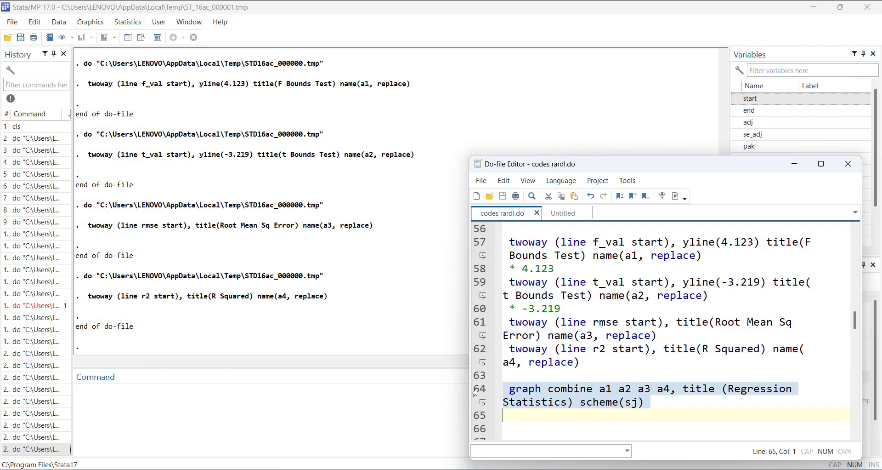
{"action": "left_click", "coordinate": [675, 196]}
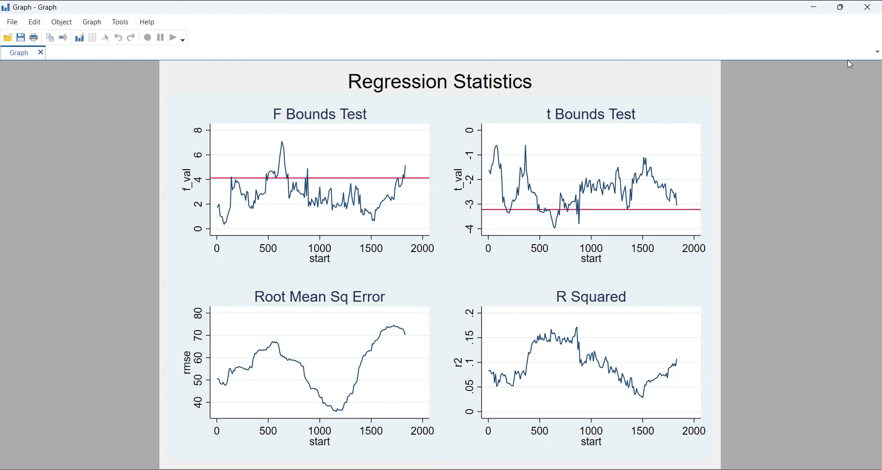
{"action": "left_click", "coordinate": [868, 7]}
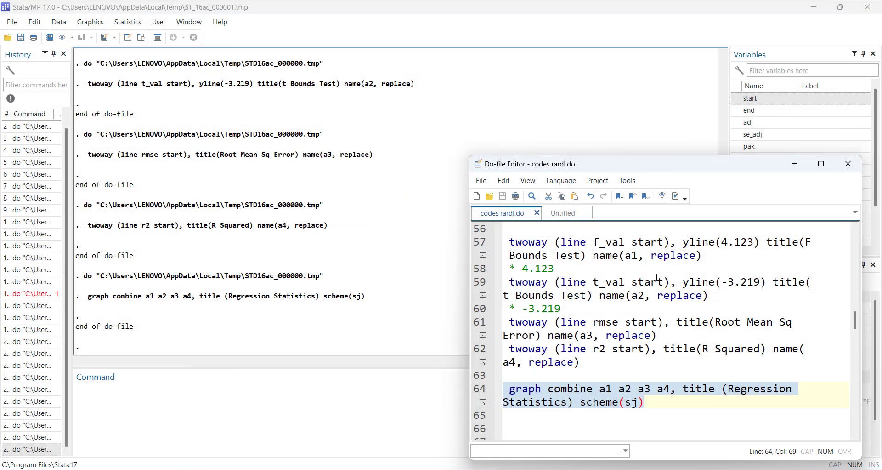
Try to rerun the overall ARDL model from line 8 of the do-file
{"action": "scroll", "coordinate": [657, 277], "scroll_direction": "up", "scroll_amount": 11}
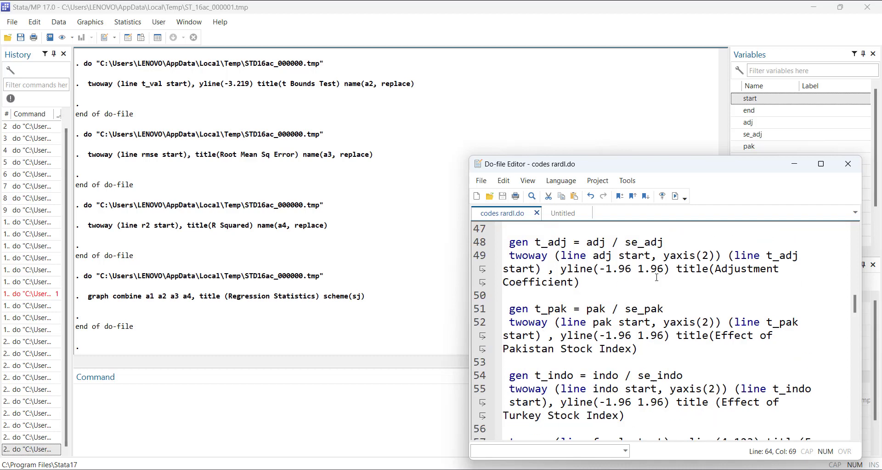
{"action": "scroll", "coordinate": [657, 277], "scroll_direction": "up", "scroll_amount": 7}
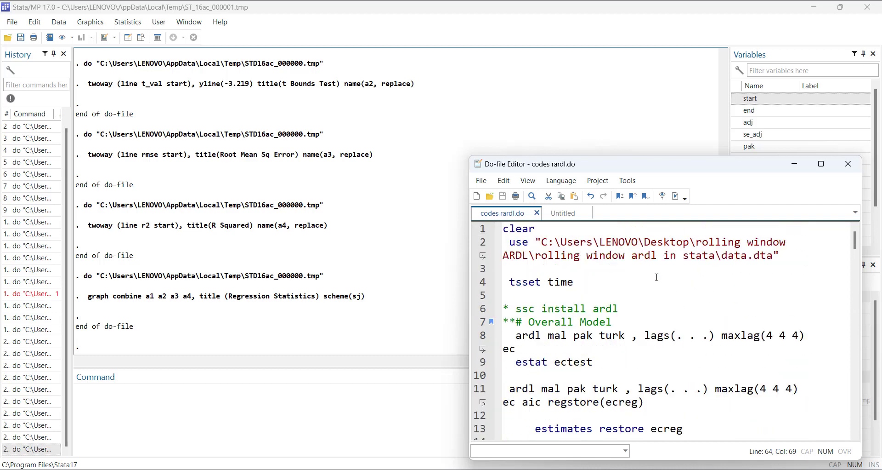
{"action": "left_click", "coordinate": [477, 337]}
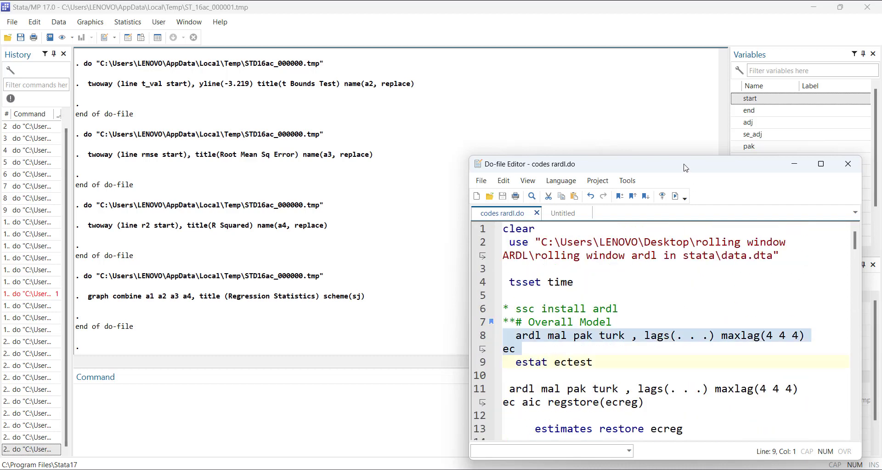
{"action": "left_click", "coordinate": [676, 197]}
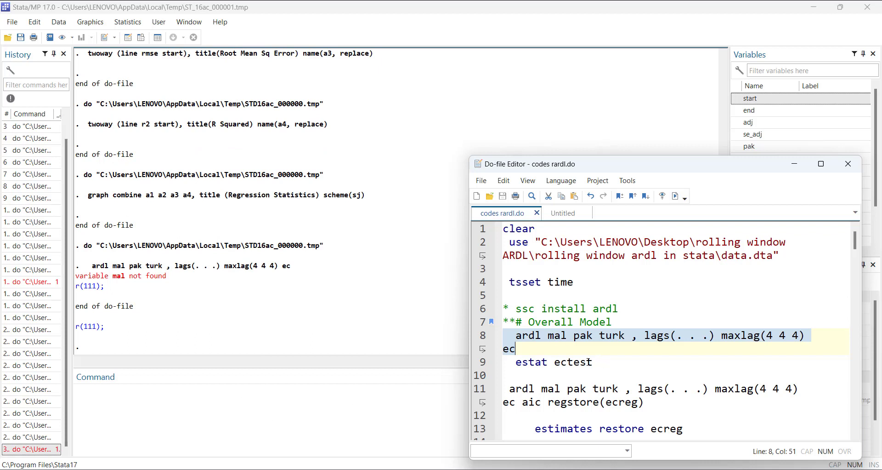
Reload data.dta with time as the time variable using lines 1 to 4, and rerun the ARDL model from line 8
{"action": "left_click_drag", "start_coordinate": [605, 282], "coordinate": [496, 225]}
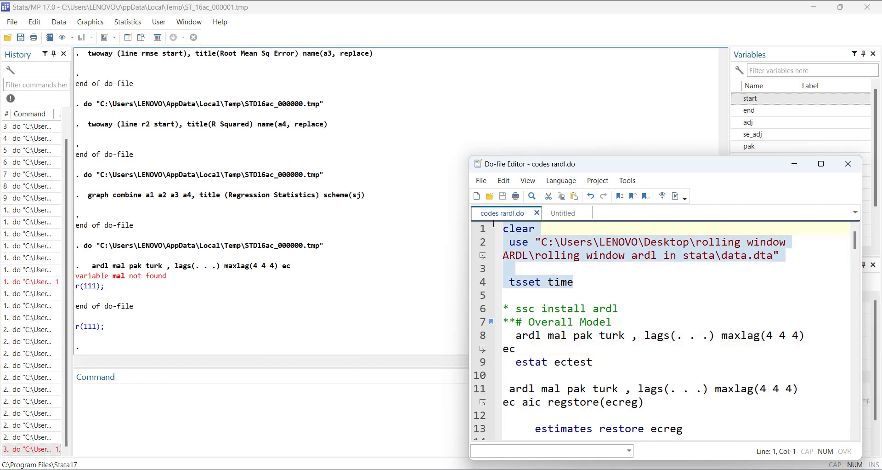
{"action": "left_click", "coordinate": [676, 197]}
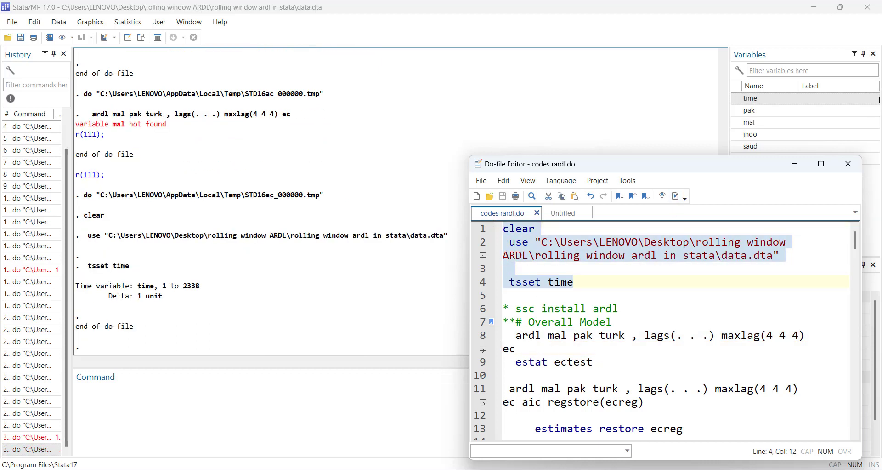
{"action": "left_click", "coordinate": [478, 338]}
{"action": "left_click", "coordinate": [675, 197]}
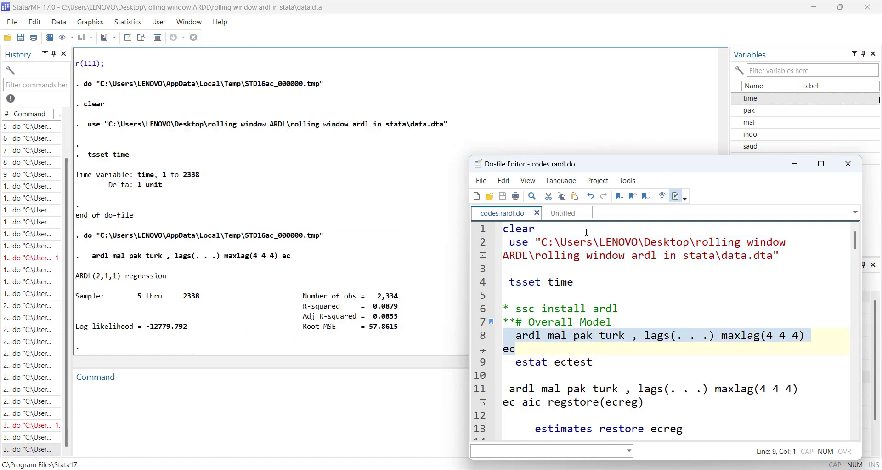
Run ereturn list and examine the scalars, macros and matrices stored by the ARDL model
{"action": "left_click", "coordinate": [232, 435]}
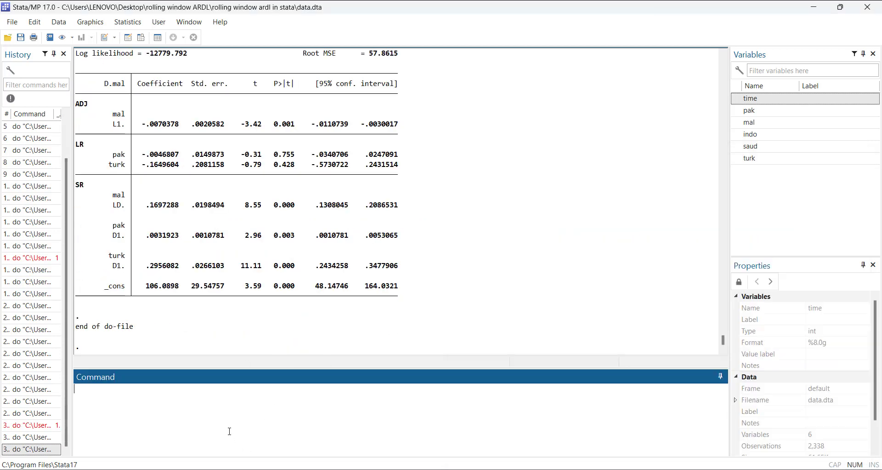
{"action": "type", "text": "ereturn list"}
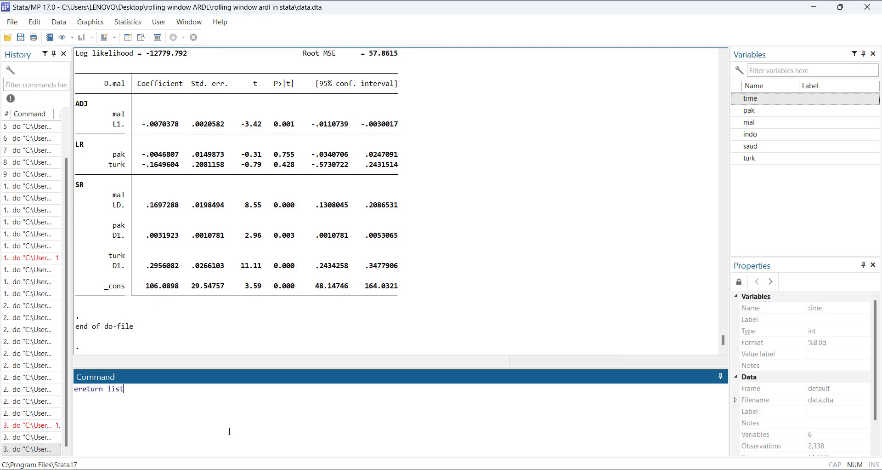
{"action": "key", "text": "Return"}
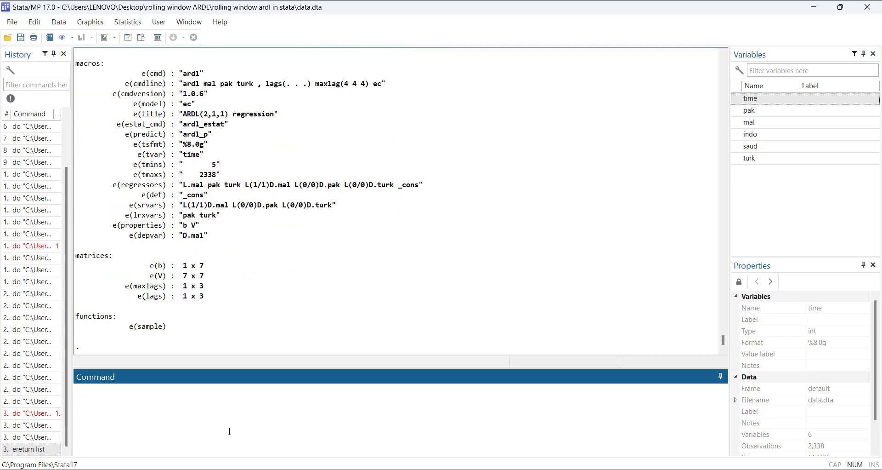
{"action": "scroll", "coordinate": [239, 250], "scroll_direction": "up", "scroll_amount": 3}
{"action": "scroll", "coordinate": [239, 250], "scroll_direction": "up", "scroll_amount": 3}
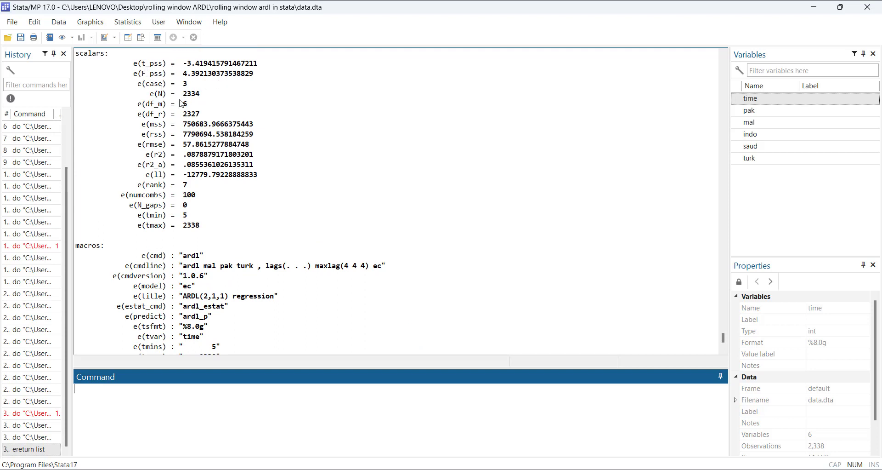
{"action": "scroll", "coordinate": [172, 230], "scroll_direction": "up", "scroll_amount": 1}
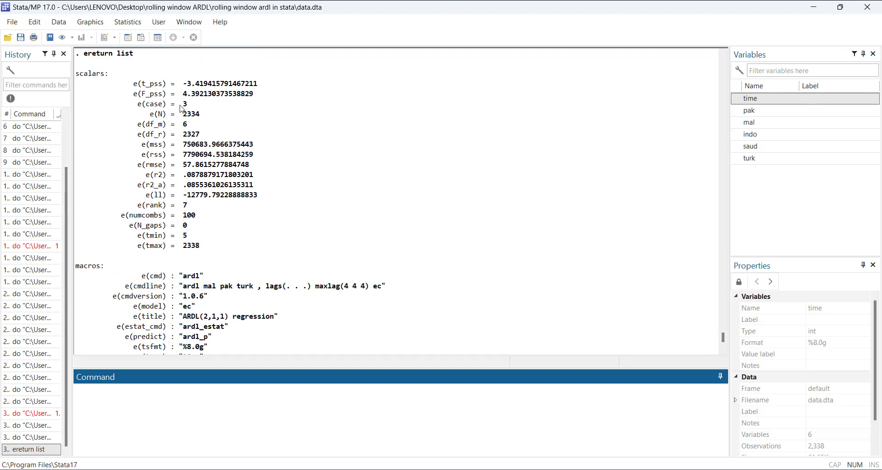
{"action": "scroll", "coordinate": [223, 201], "scroll_direction": "down", "scroll_amount": 6}
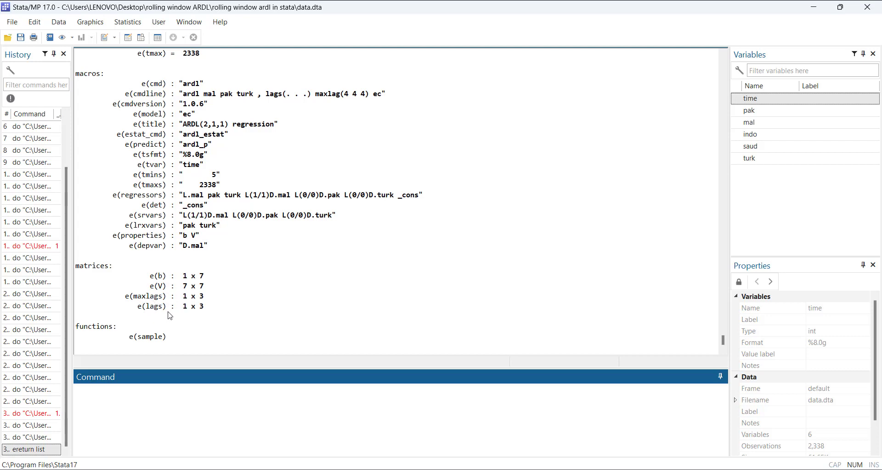
{"action": "scroll", "coordinate": [170, 315], "scroll_direction": "down", "scroll_amount": 1}
{"action": "scroll", "coordinate": [170, 315], "scroll_direction": "up", "scroll_amount": 5}
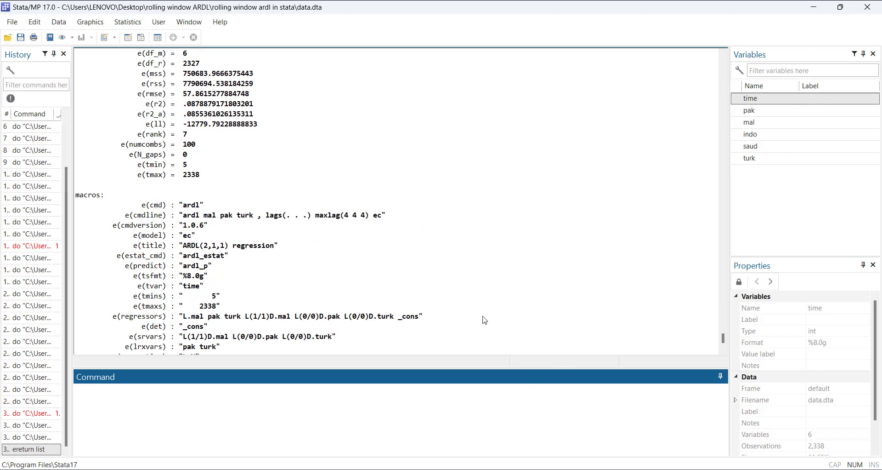
{"action": "scroll", "coordinate": [225, 197], "scroll_direction": "up", "scroll_amount": 2}
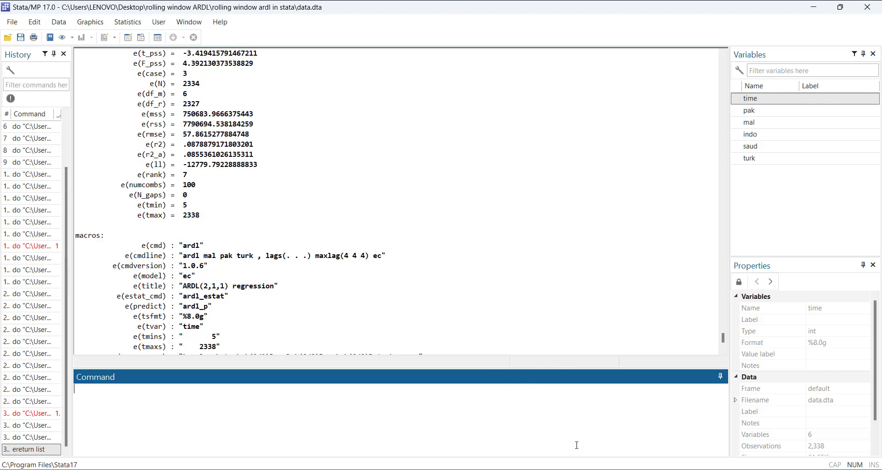
Switch to codes rardl.do and examine the post handle statement that stores the ARDL results in the rolling-window loop
{"action": "mouse_move", "coordinate": [517, 468]}
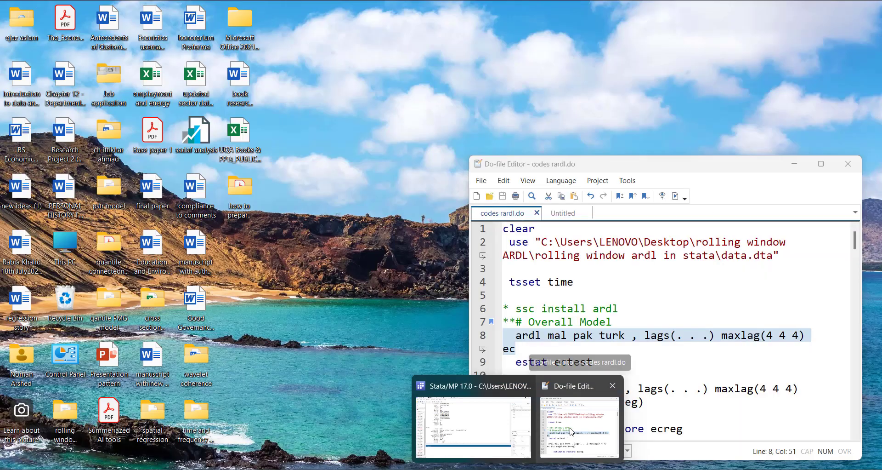
{"action": "left_click", "coordinate": [571, 432]}
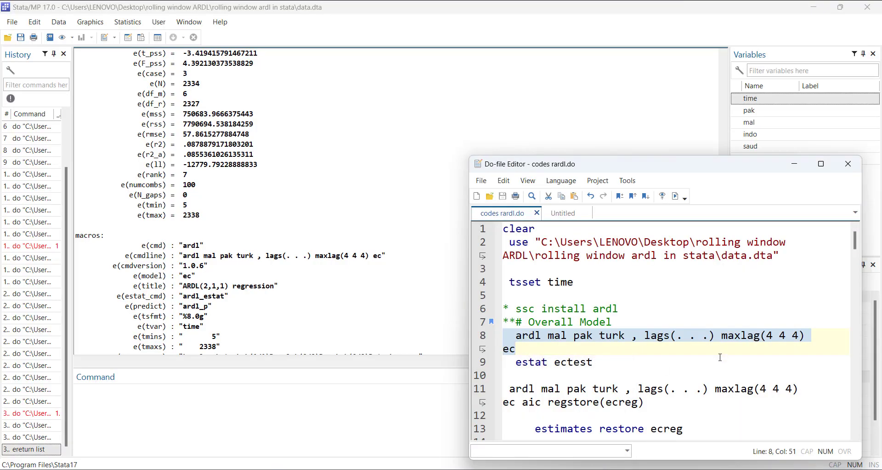
{"action": "scroll", "coordinate": [721, 357], "scroll_direction": "down", "scroll_amount": 7}
{"action": "scroll", "coordinate": [720, 357], "scroll_direction": "down", "scroll_amount": 3}
{"action": "scroll", "coordinate": [720, 357], "scroll_direction": "up", "scroll_amount": 3}
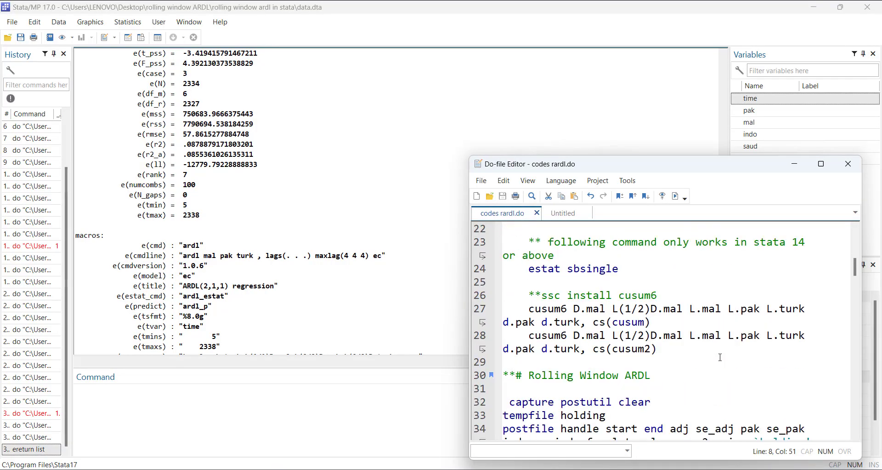
{"action": "scroll", "coordinate": [720, 357], "scroll_direction": "down", "scroll_amount": 5}
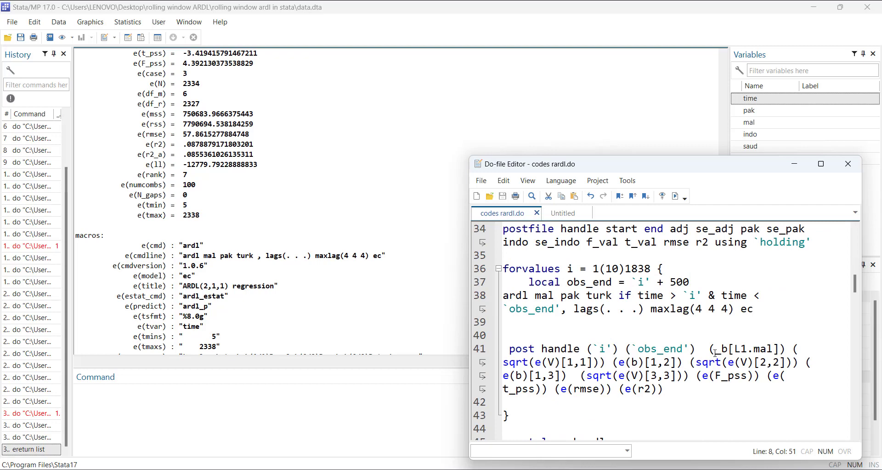
{"action": "scroll", "coordinate": [716, 353], "scroll_direction": "up", "scroll_amount": 1}
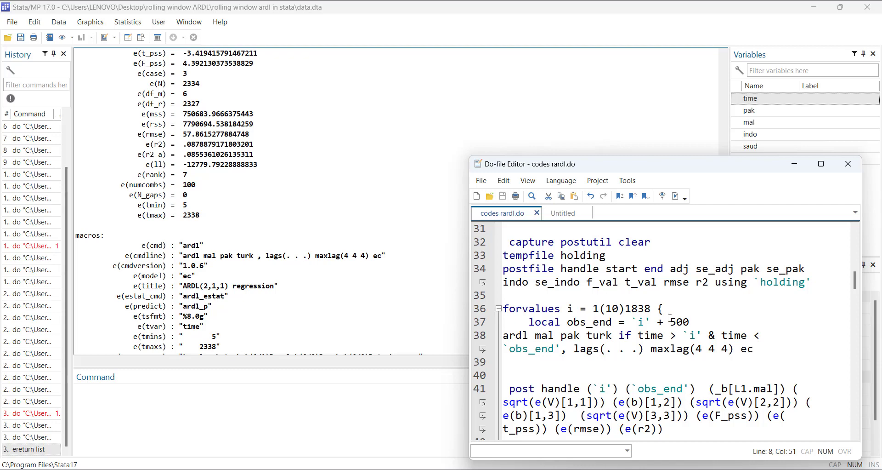
Highlight the window length on line 37, the end value and the increment of the forvalues loop on line 36, and review the surrounding code
{"action": "left_click", "coordinate": [612, 297]}
{"action": "left_click_drag", "start_coordinate": [689, 322], "coordinate": [668, 320]}
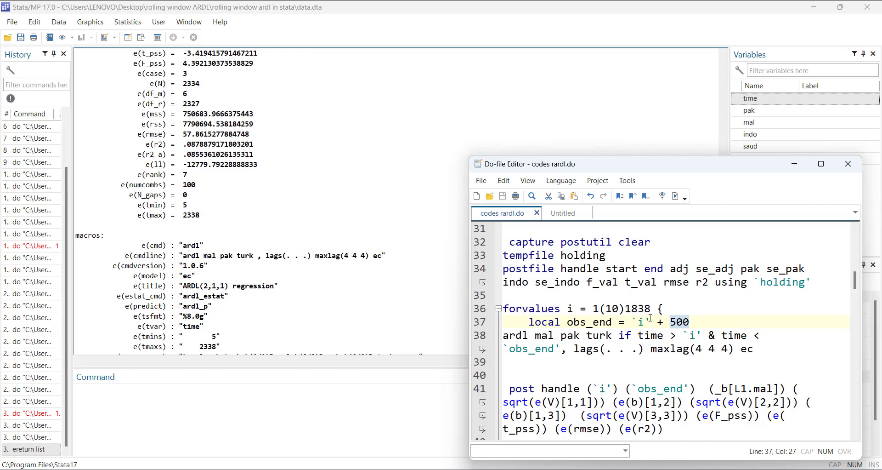
{"action": "left_click", "coordinate": [625, 309]}
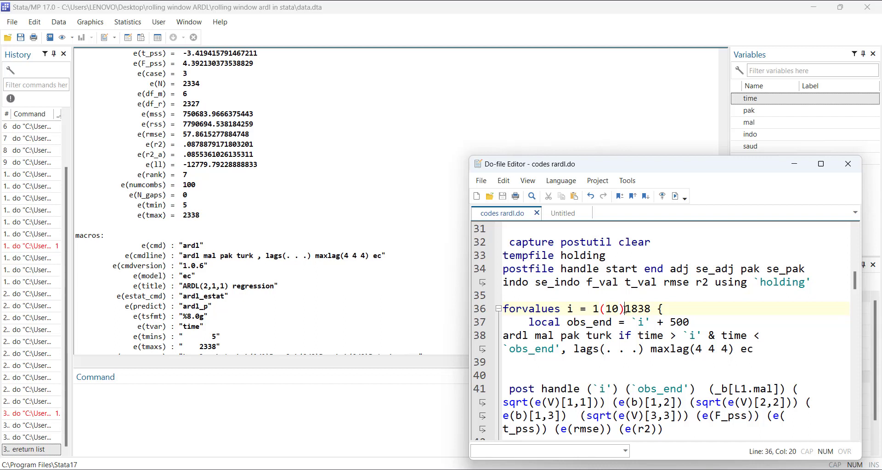
{"action": "left_click_drag", "start_coordinate": [652, 308], "coordinate": [625, 308]}
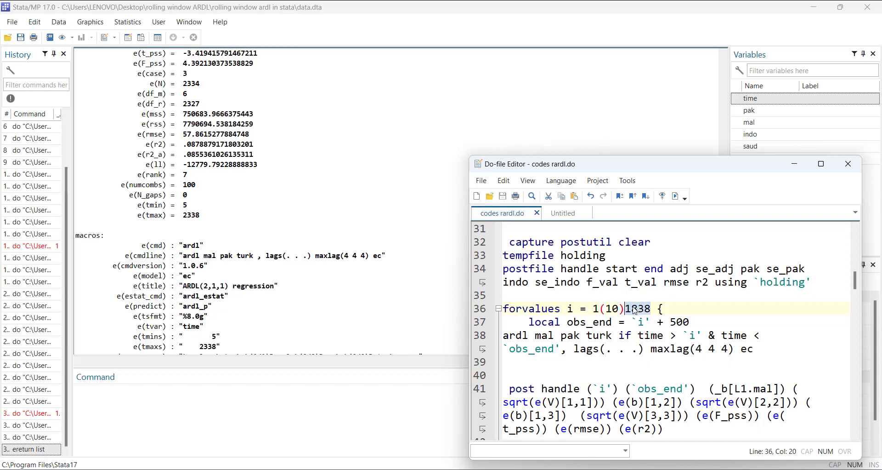
{"action": "left_click_drag", "start_coordinate": [619, 308], "coordinate": [606, 308]}
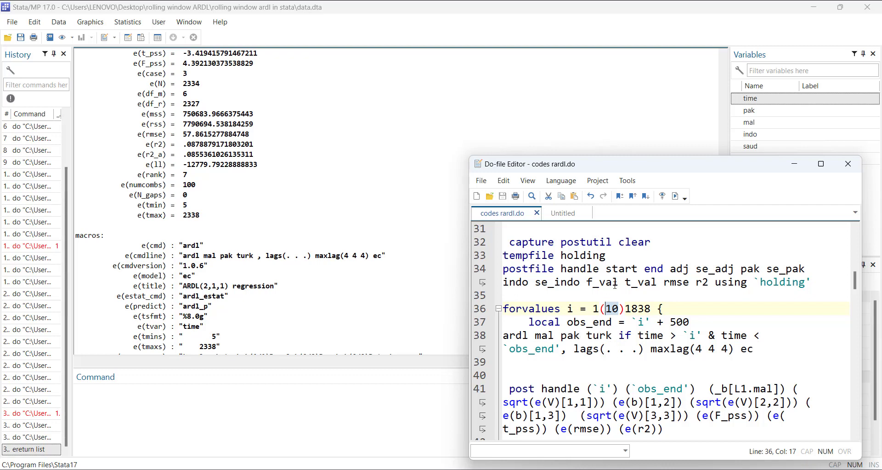
{"action": "scroll", "coordinate": [624, 379], "scroll_direction": "up", "scroll_amount": 2}
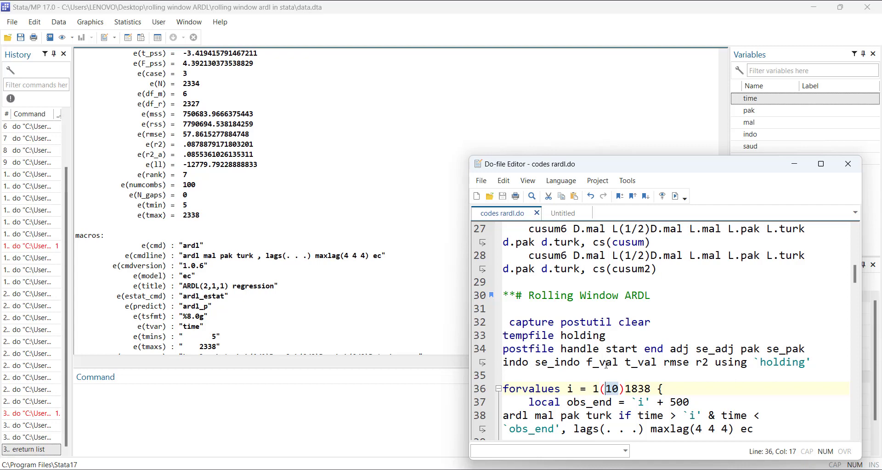
{"action": "scroll", "coordinate": [583, 364], "scroll_direction": "down", "scroll_amount": 3}
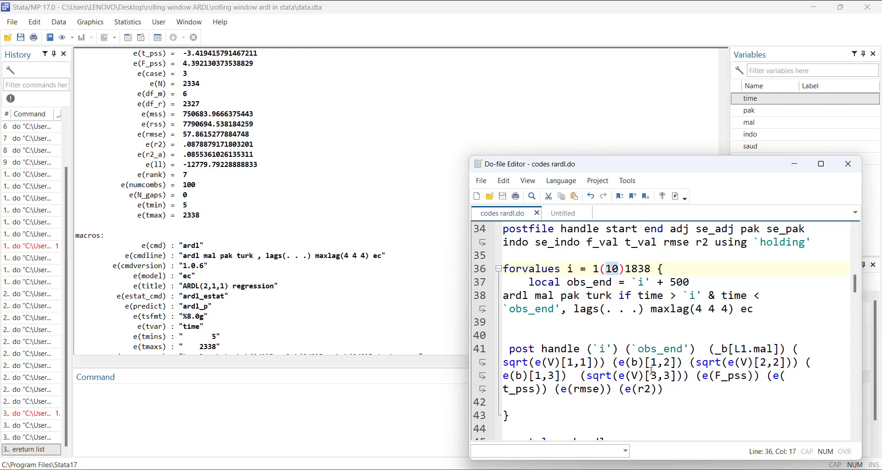
Review the graph commands for the rolling coefficients and bounds tests, and look back over the overall ARDL regression output
{"action": "scroll", "coordinate": [643, 371], "scroll_direction": "down", "scroll_amount": 12}
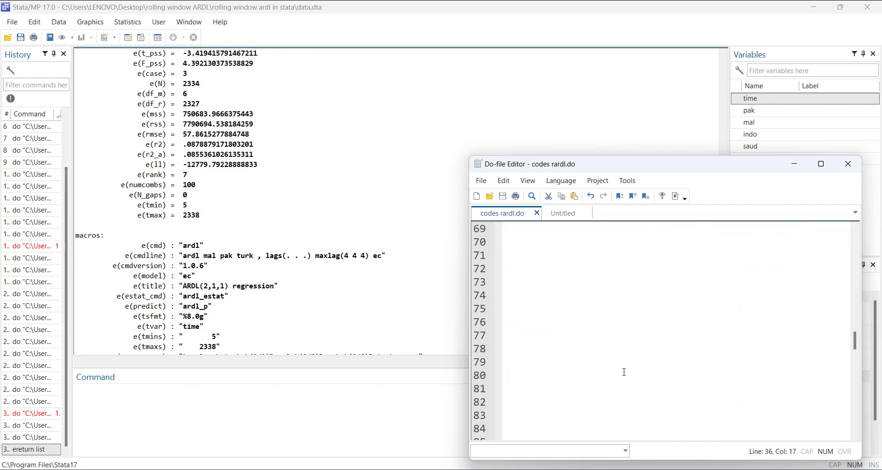
{"action": "scroll", "coordinate": [625, 371], "scroll_direction": "up", "scroll_amount": 6}
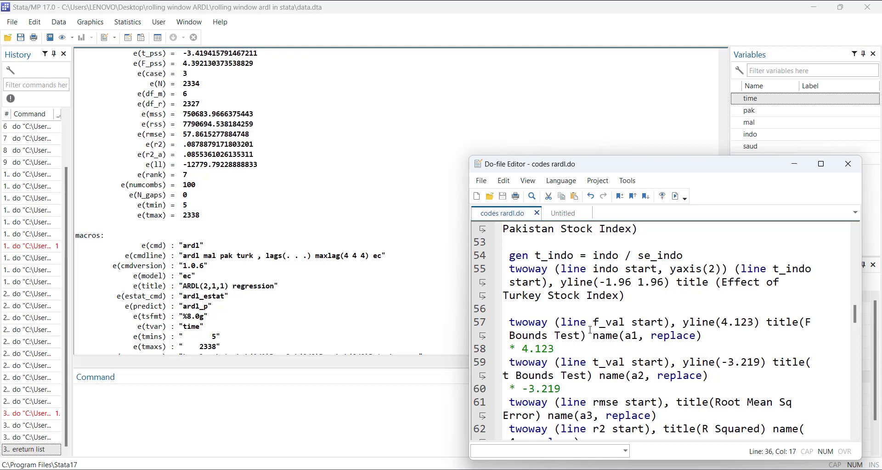
{"action": "scroll", "coordinate": [365, 211], "scroll_direction": "up", "scroll_amount": 15}
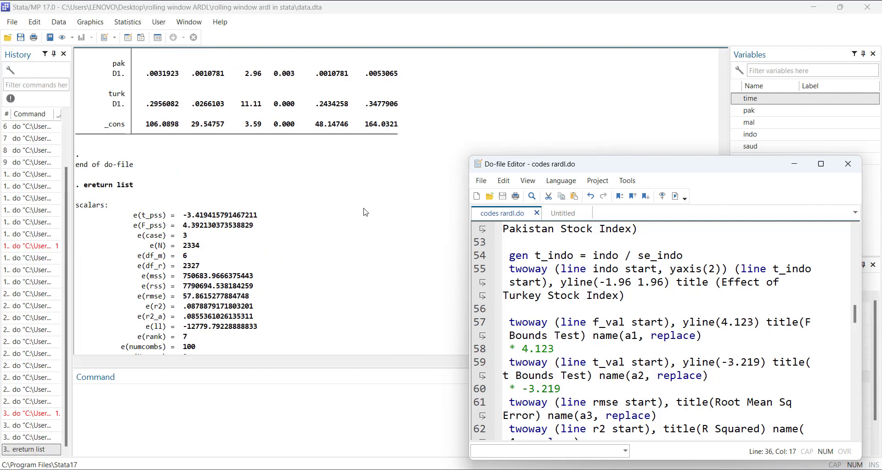
{"action": "scroll", "coordinate": [365, 211], "scroll_direction": "up", "scroll_amount": 3}
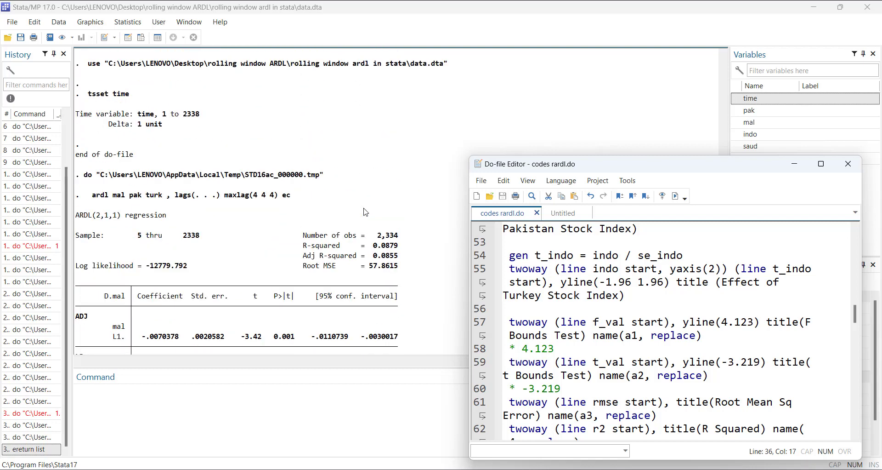